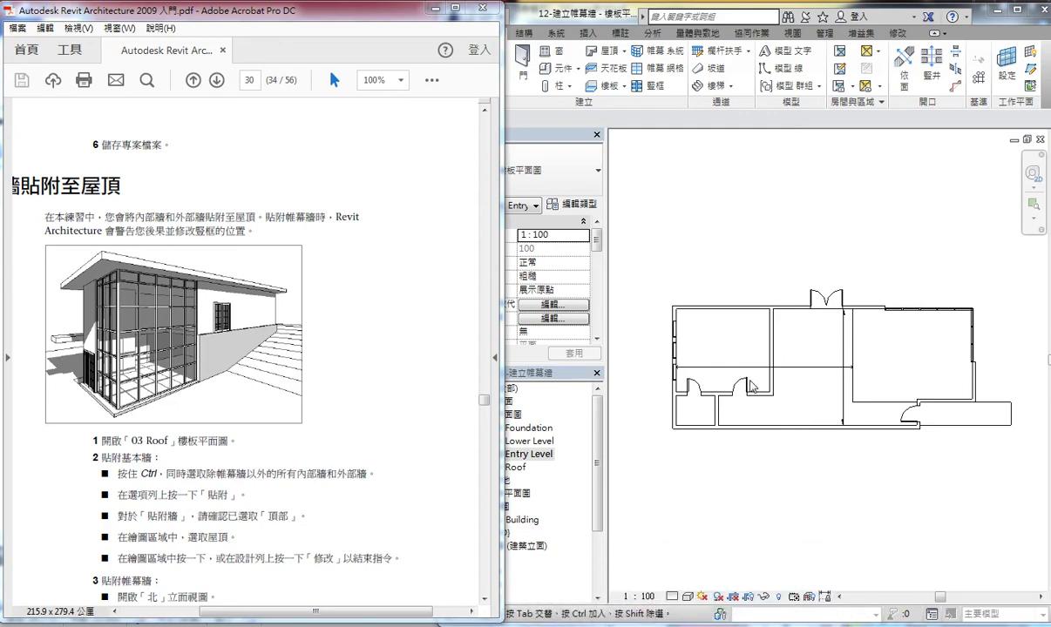
# - Open the house's {3D} view and orbit it to show the corner curtain wall under the roof
pyautogui.click(629, 438)
pyautogui.doubleClick(510, 533)
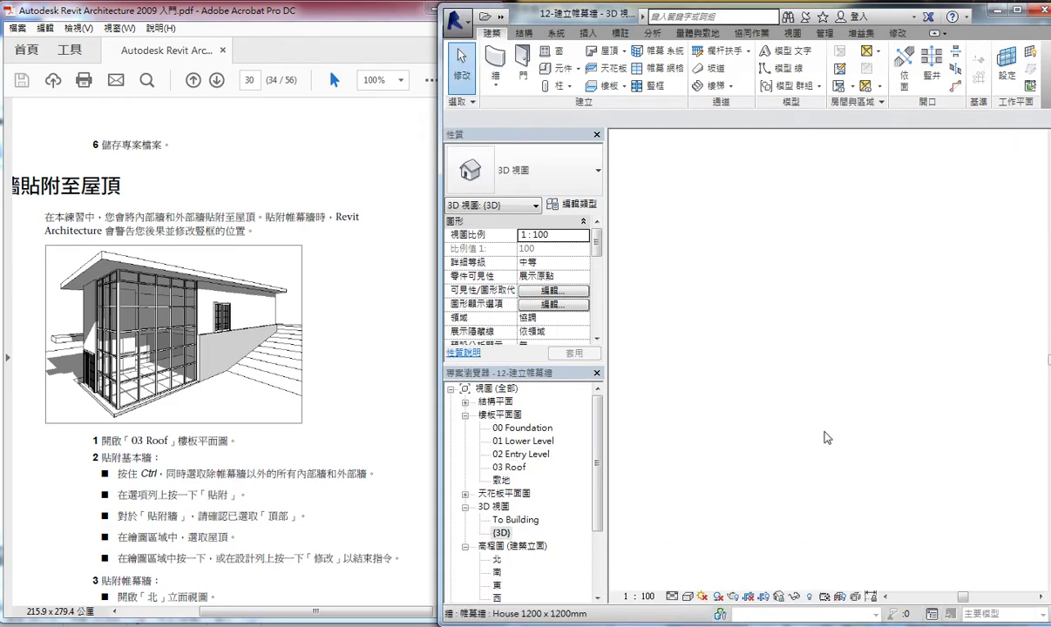
pyautogui.moveTo(860, 443)
pyautogui.keyDown('shift'); pyautogui.mouseDown(button='middle')
pyautogui.moveTo(689, 361)
pyautogui.moveTo(778, 368)
pyautogui.moveTo(795, 316)
pyautogui.moveTo(812, 314)
pyautogui.moveTo(832, 350)
pyautogui.moveTo(861, 279)
pyautogui.moveTo(840, 272)
pyautogui.mouseUp(button='middle'); pyautogui.keyUp('shift')
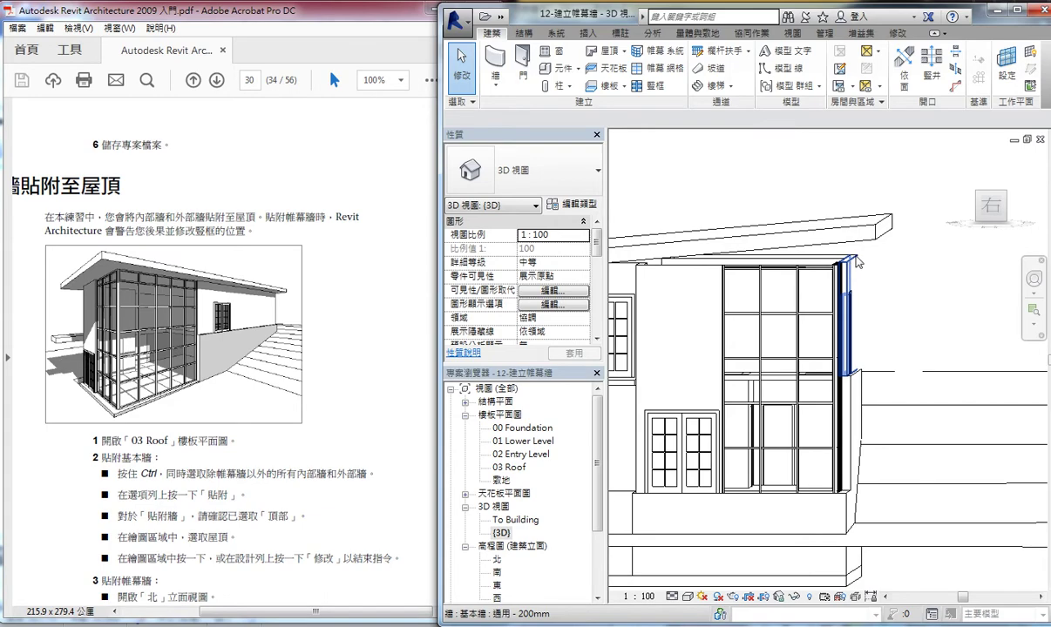
pyautogui.keyDown('shift'); pyautogui.moveTo(847, 265); pyautogui.dragTo(854, 311, button='middle'); pyautogui.keyUp('shift')
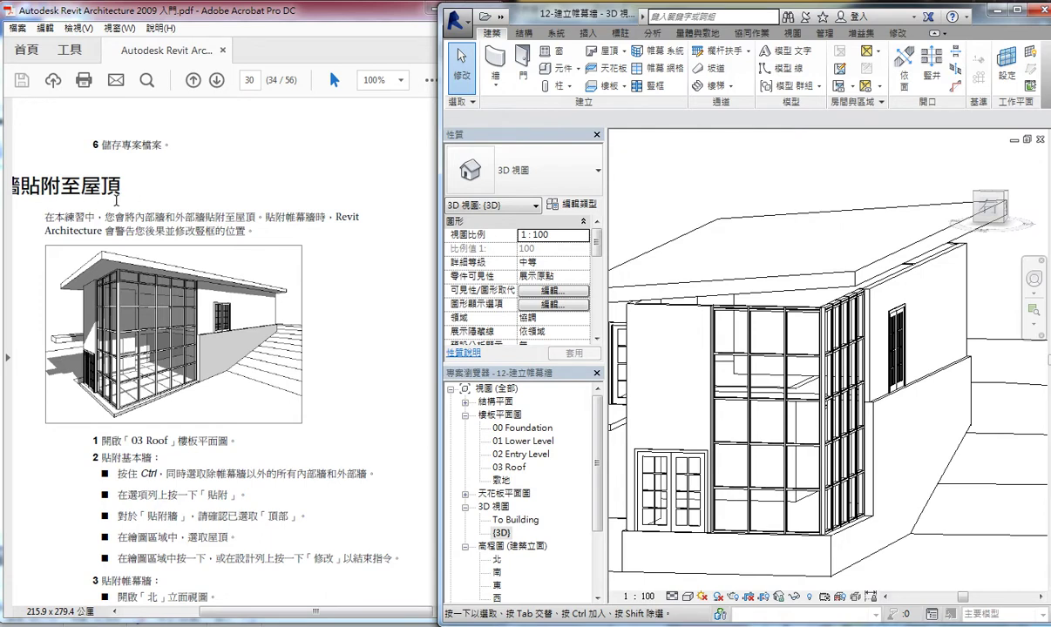
pyautogui.click(232, 216)
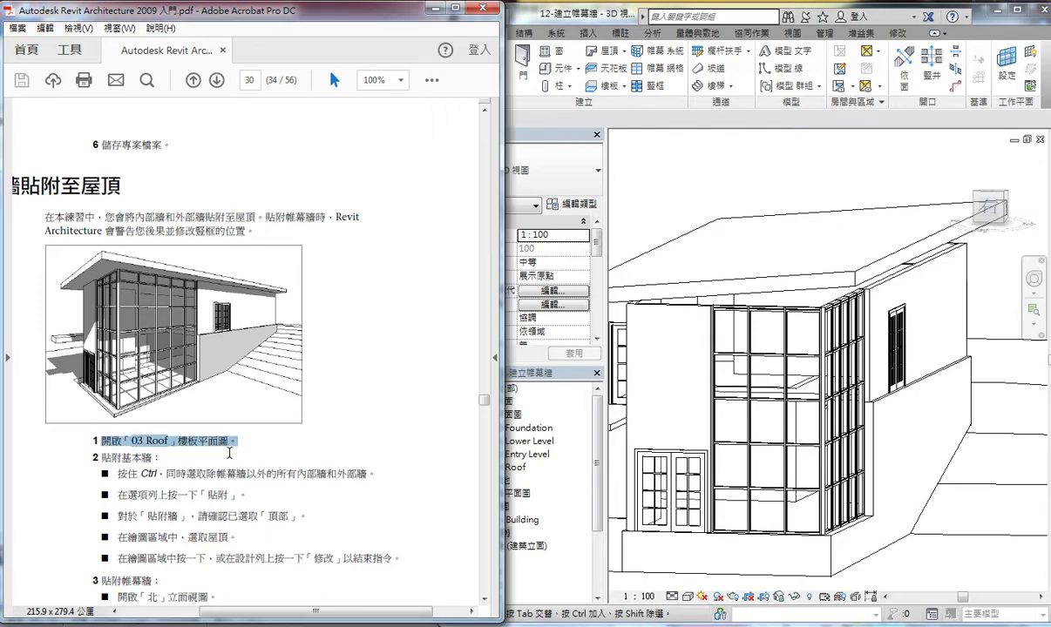
# - Open the 03 Roof floor plan and read the next step in the guide
pyautogui.doubleClick(519, 471)
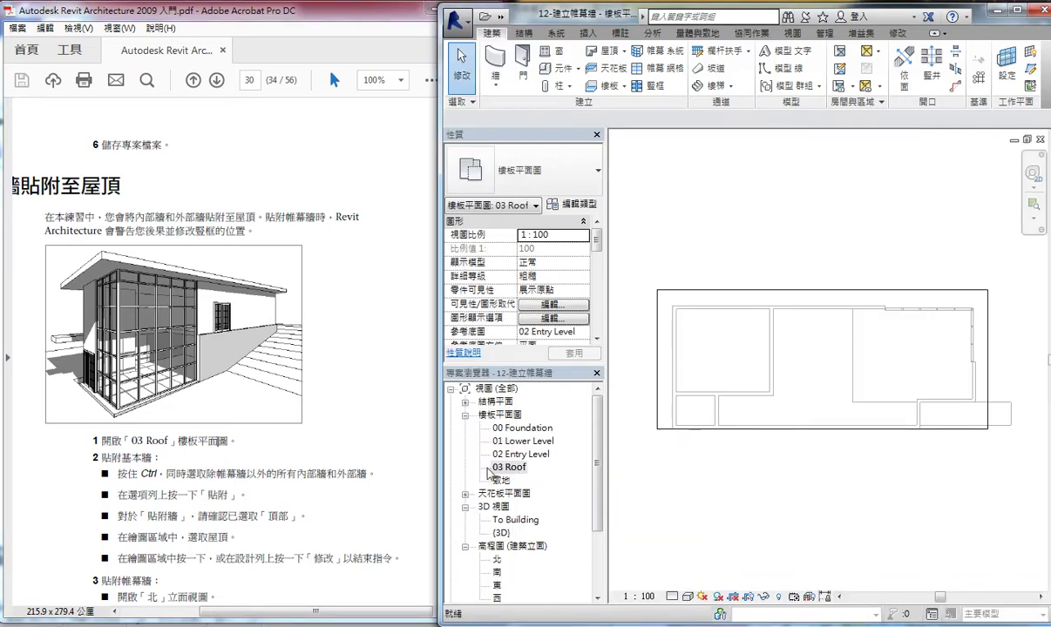
pyautogui.click(207, 485)
pyautogui.scroll(-3, 207, 484)
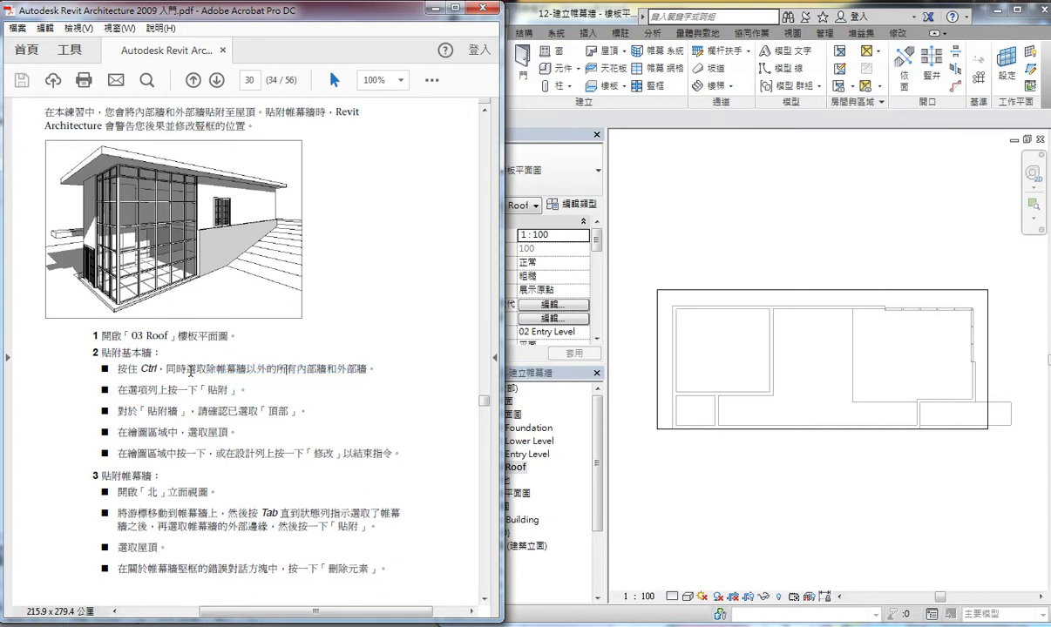
# - Open the 南 (South) elevation view in the Revit model
pyautogui.click(718, 357)
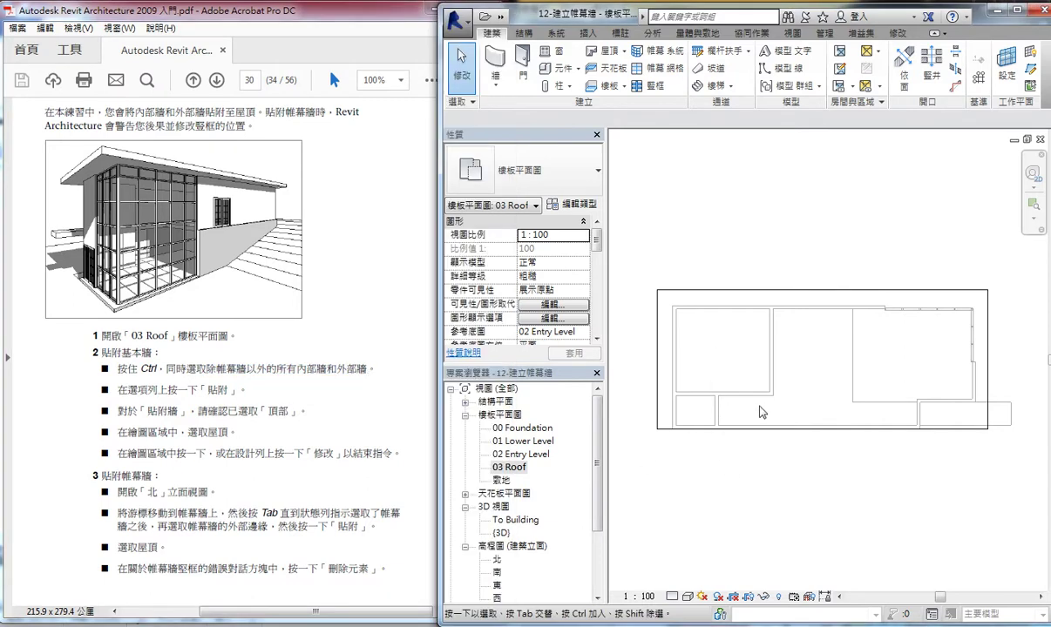
pyautogui.scroll(1, 702, 338)
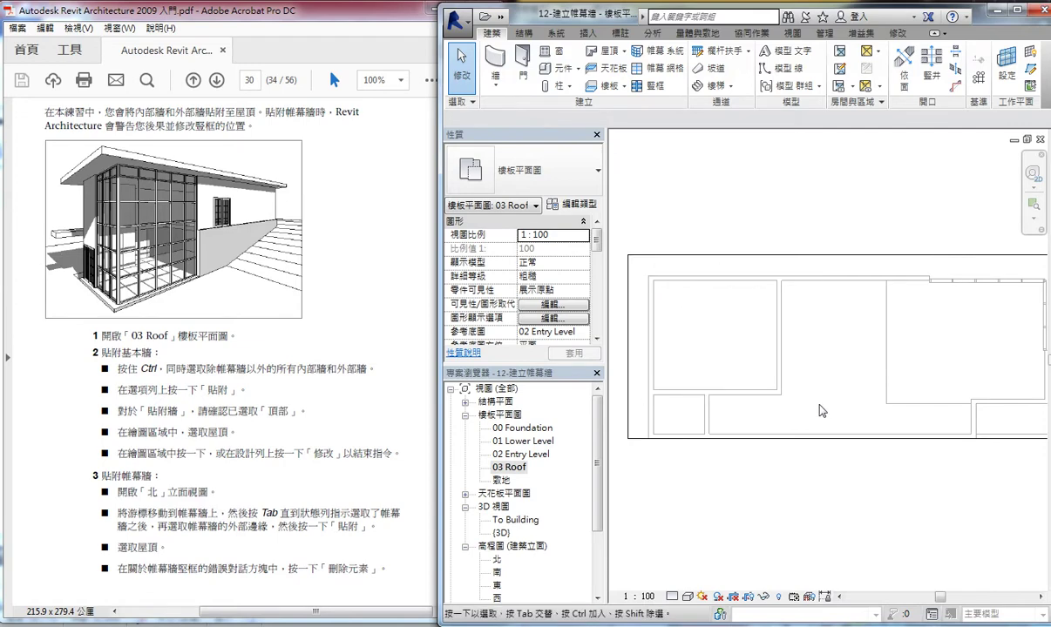
pyautogui.scroll(-1, 767, 395)
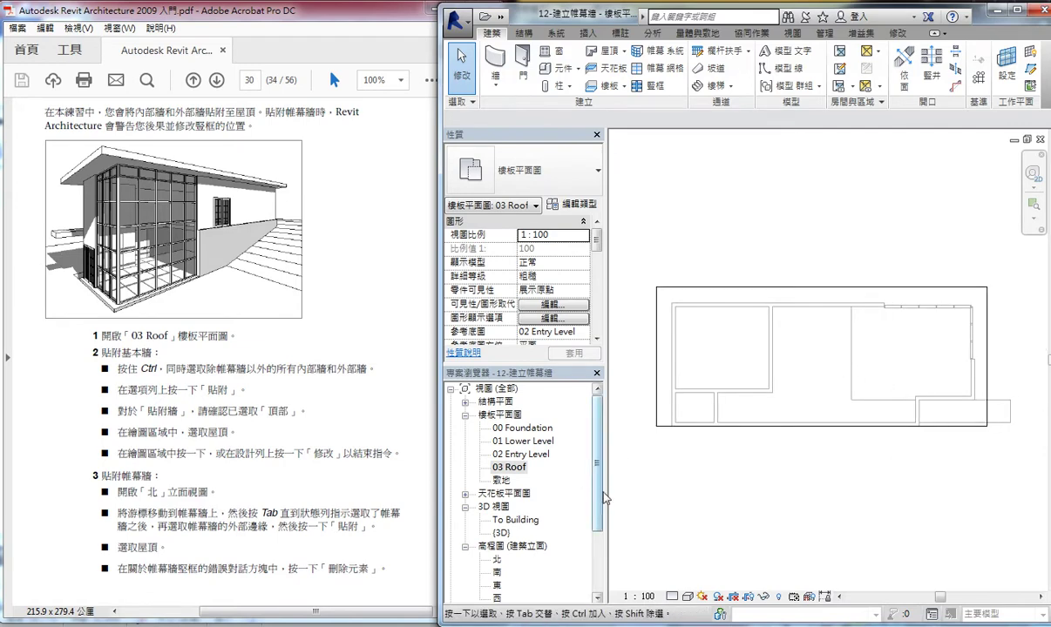
pyautogui.click(617, 523)
pyautogui.doubleClick(498, 573)
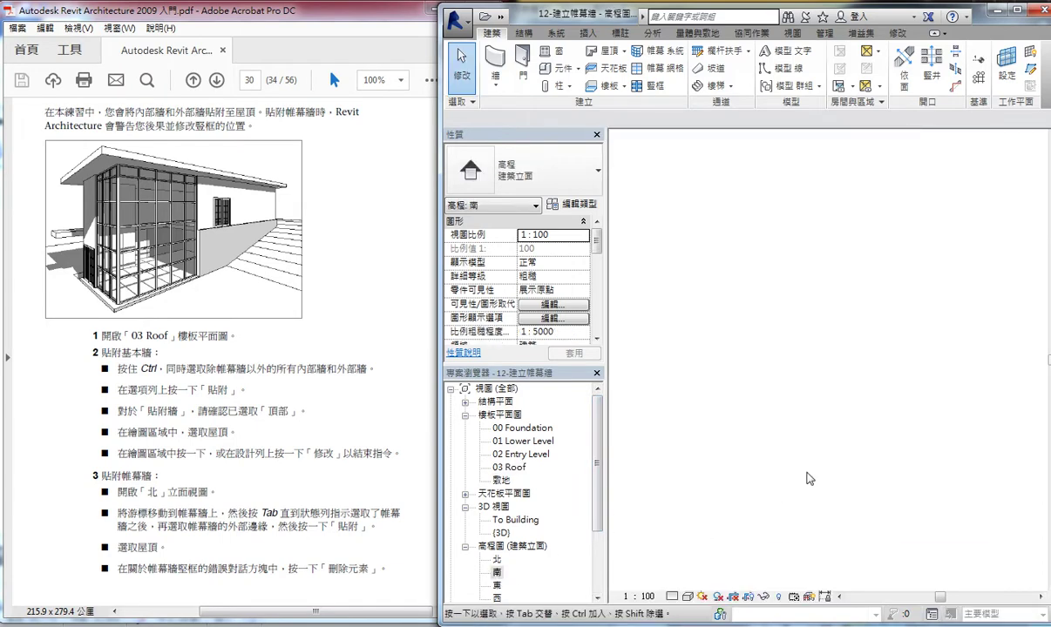
# - Confirm the 03 Roof level sits at 3050 in the South elevation, then open 02 Entry Level
pyautogui.scroll(2, 935, 363)
pyautogui.scroll(2, 917, 301)
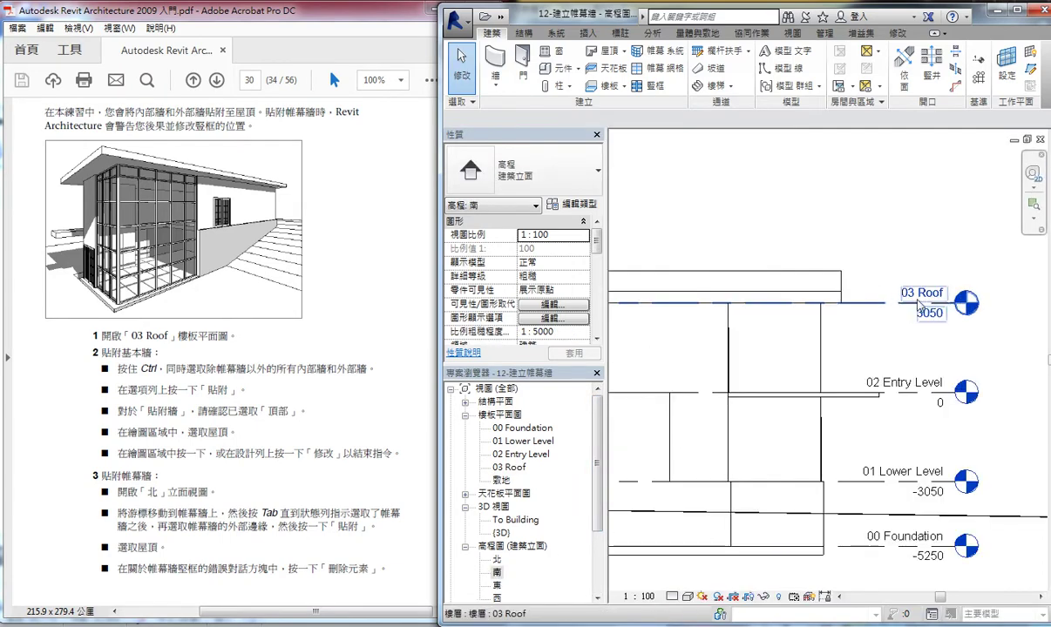
pyautogui.click(870, 305)
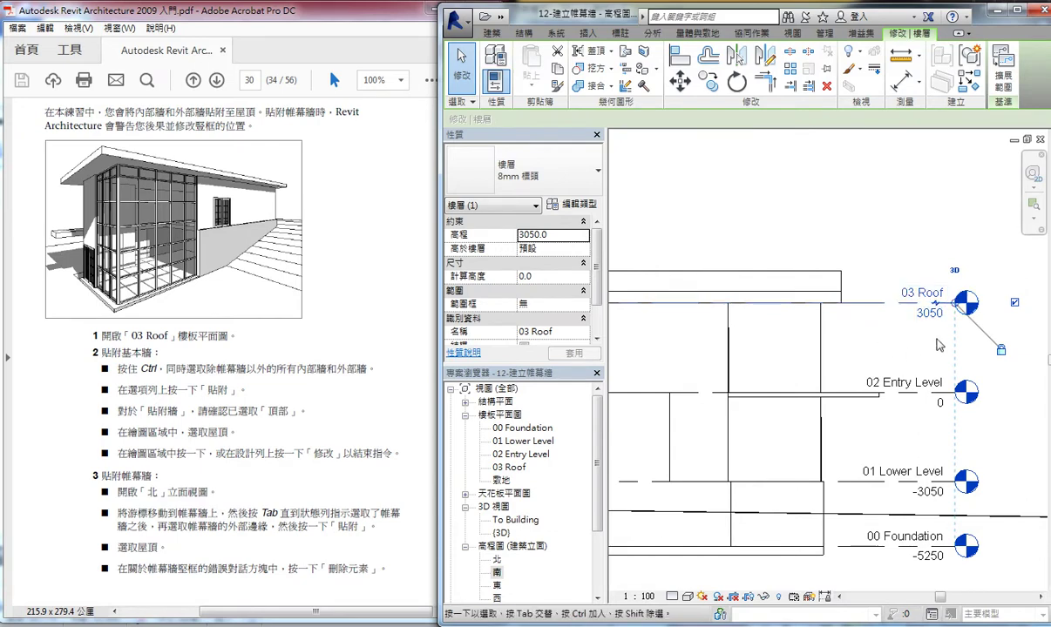
pyautogui.scroll(-3, 858, 309)
pyautogui.scroll(1, 907, 312)
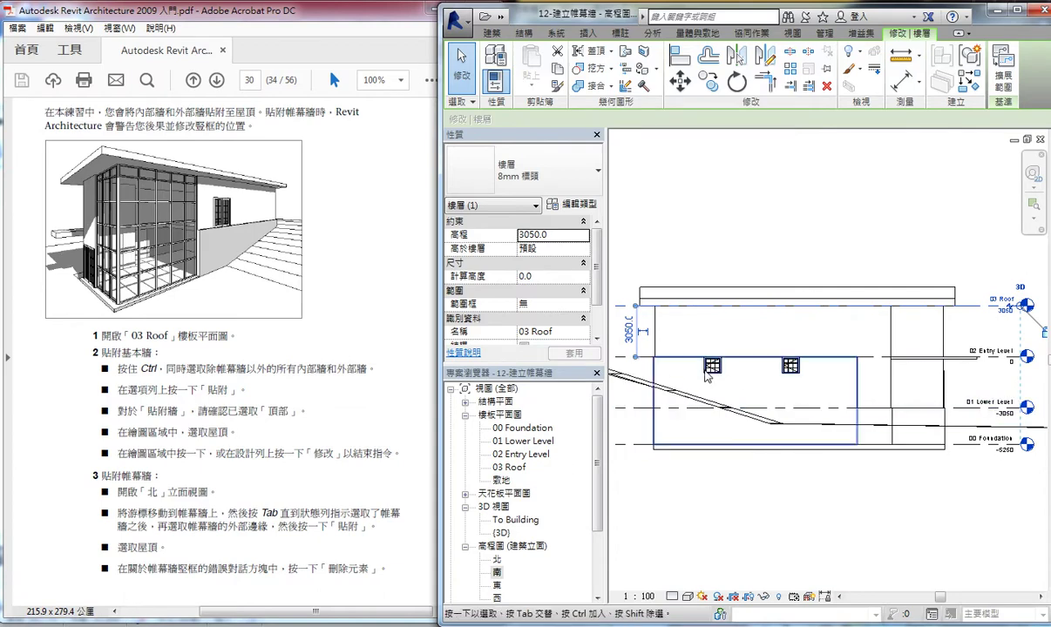
pyautogui.doubleClick(521, 454)
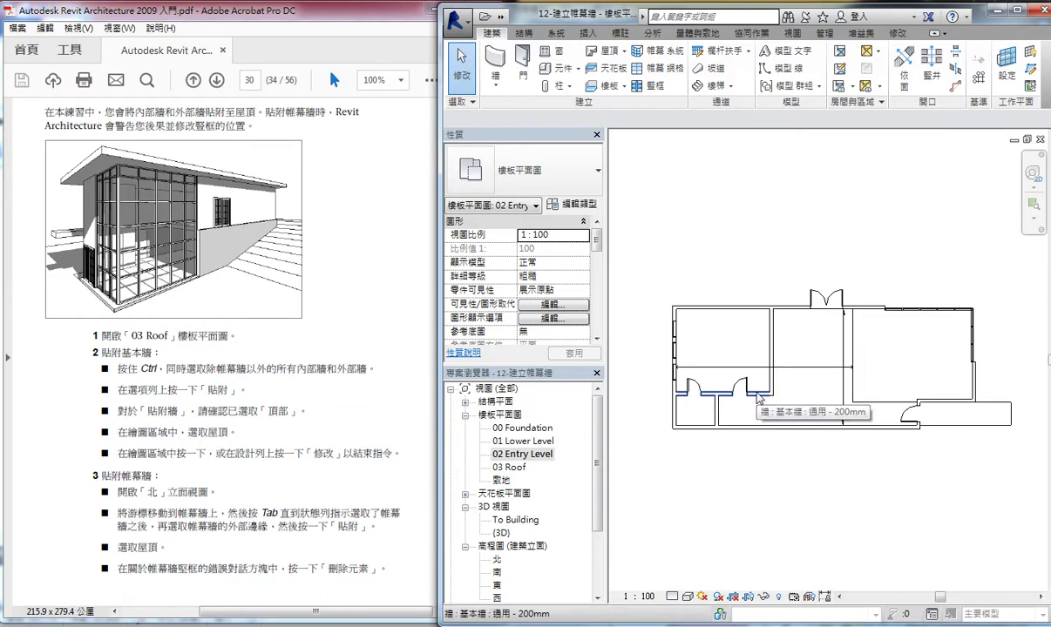
pyautogui.moveTo(780, 375); pyautogui.dragTo(773, 381, button='middle')
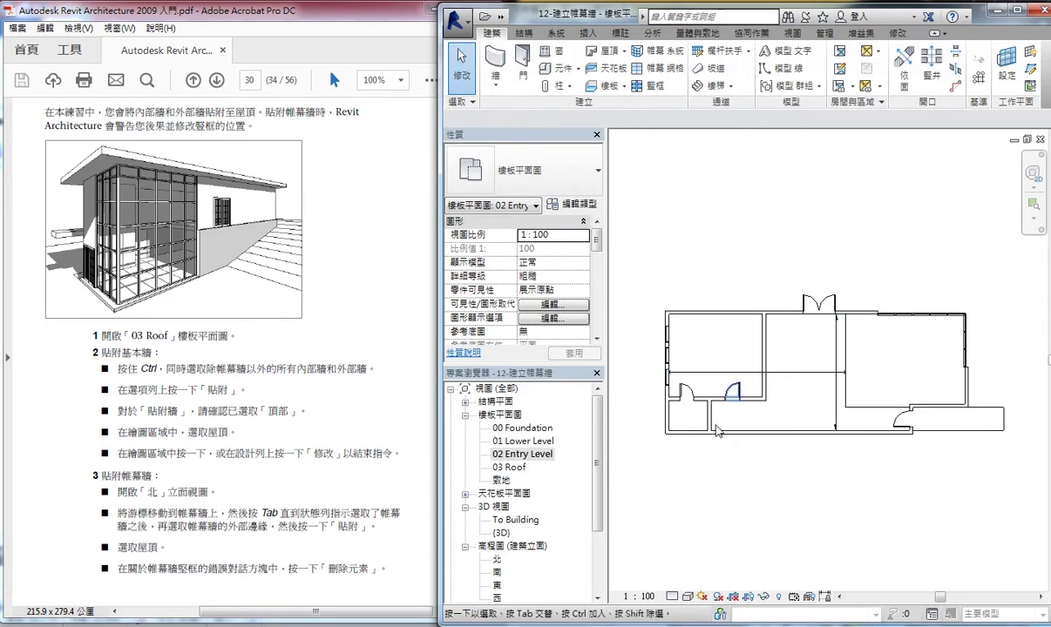
pyautogui.doubleClick(502, 533)
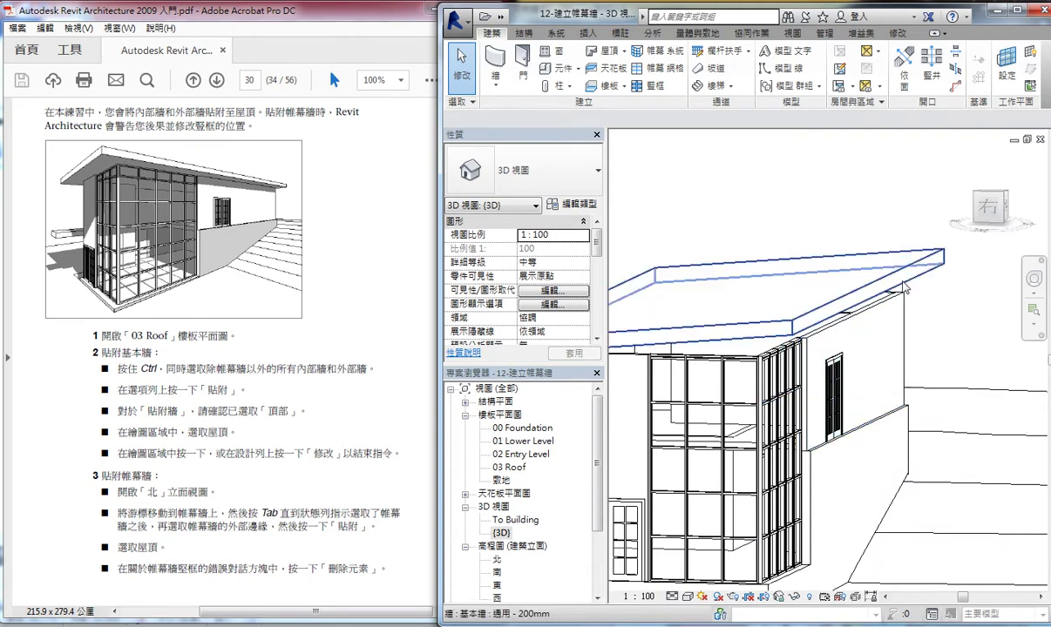
pyautogui.moveTo(904, 313)
pyautogui.keyDown('shift'); pyautogui.mouseDown(button='middle')
pyautogui.moveTo(928, 342)
pyautogui.moveTo(919, 345)
pyautogui.mouseUp(button='middle'); pyautogui.keyUp('shift')
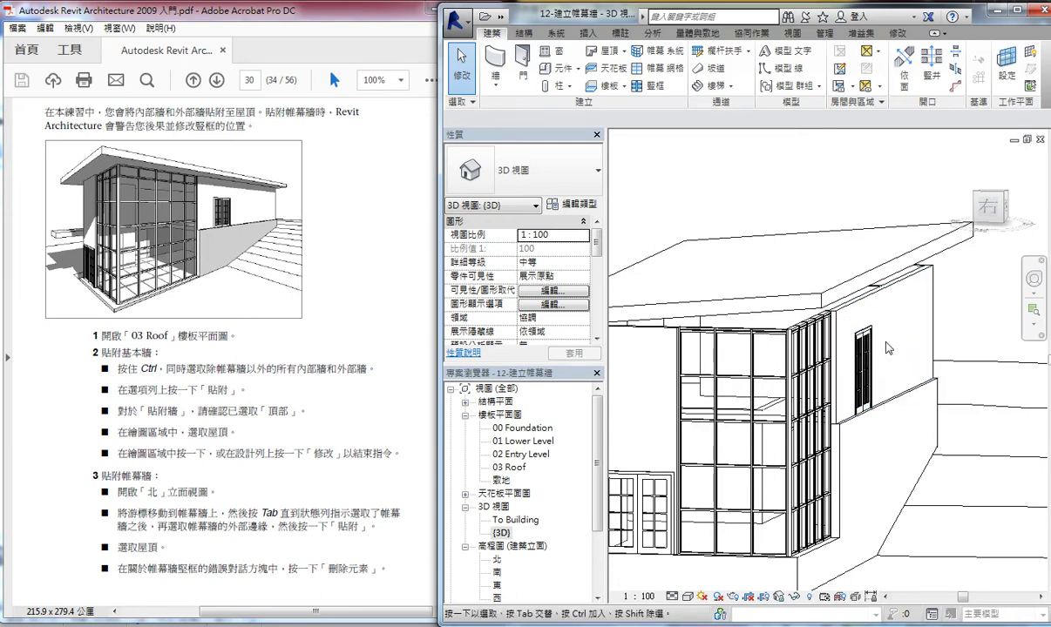
pyautogui.moveTo(882, 331)
pyautogui.keyDown('shift'); pyautogui.mouseDown(button='middle')
pyautogui.moveTo(934, 339)
pyautogui.moveTo(851, 310)
pyautogui.moveTo(930, 361)
pyautogui.mouseUp(button='middle'); pyautogui.keyUp('shift')
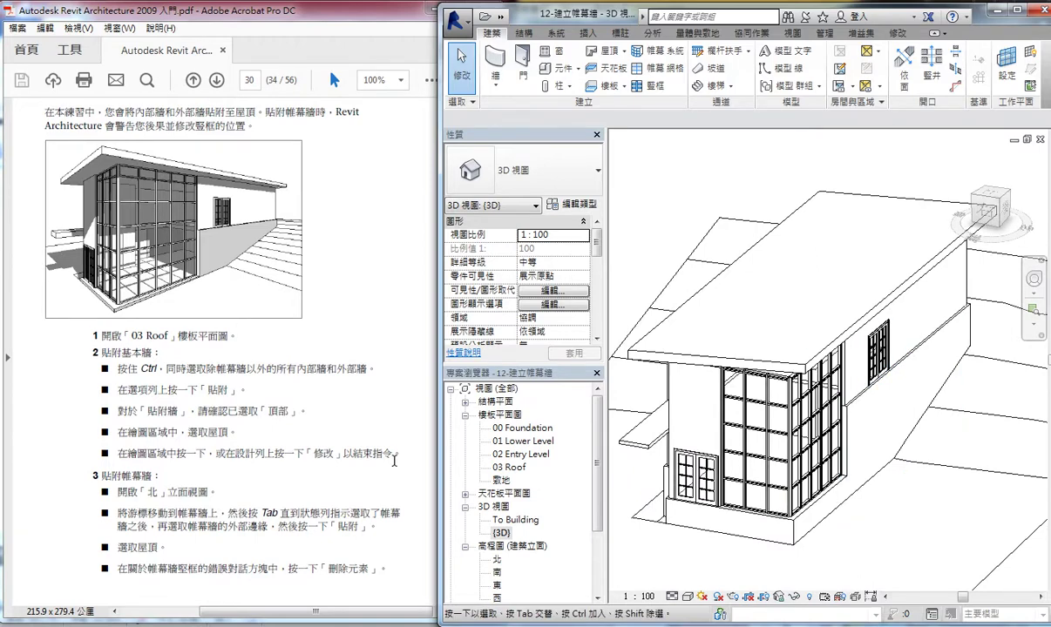
pyautogui.doubleClick(528, 454)
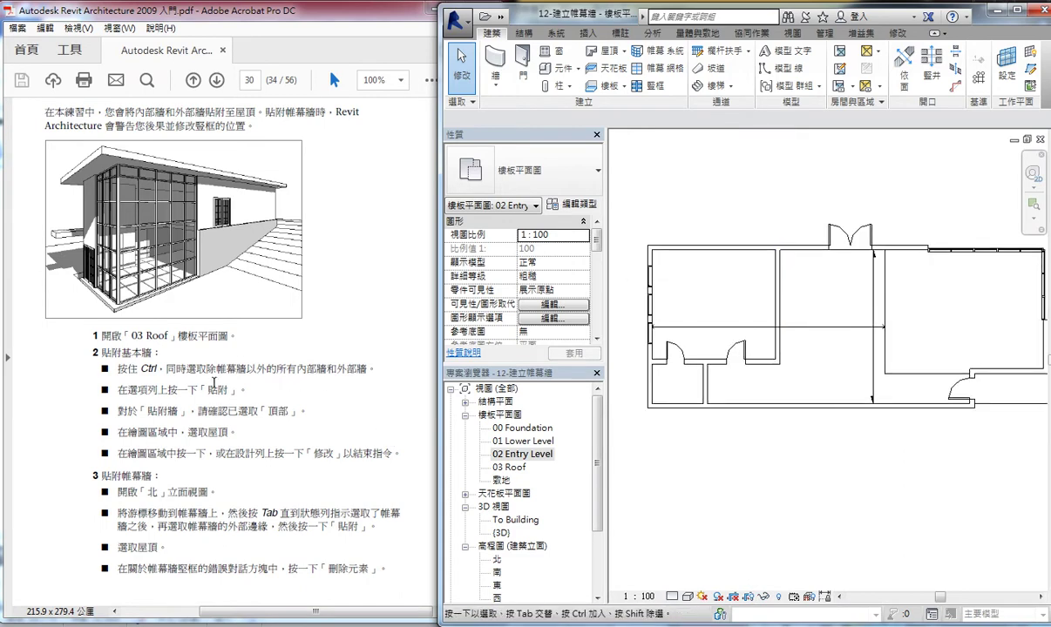
# - Select the top, left, bottom and interior walls of the 02 Entry Level plan
pyautogui.moveTo(205, 369); pyautogui.dragTo(300, 379)
pyautogui.click(727, 260)
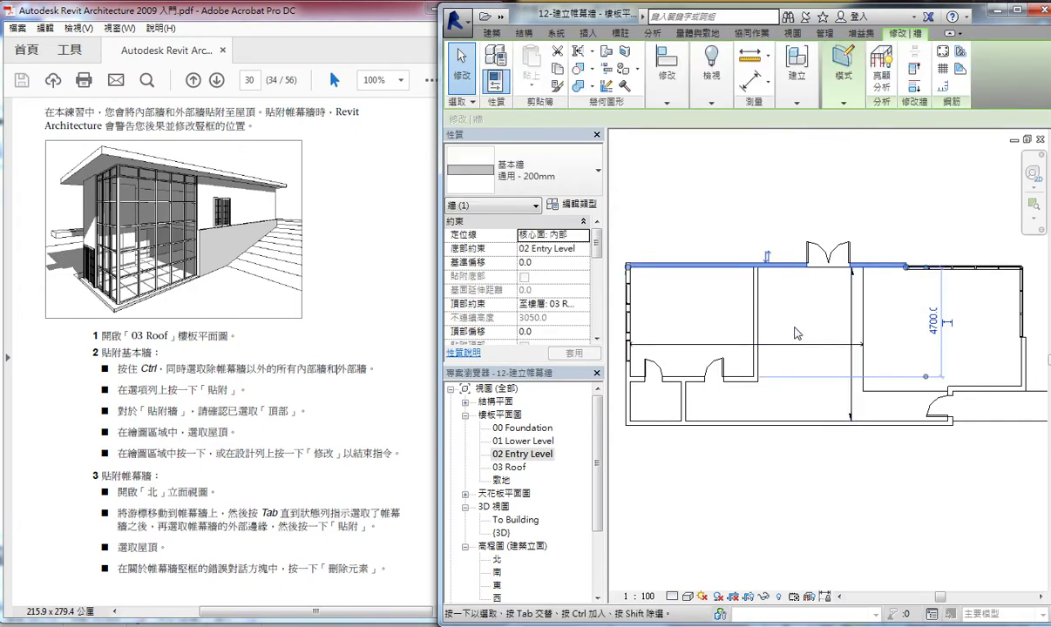
pyautogui.keyDown('ctrl'); pyautogui.click(693, 394); pyautogui.keyUp('ctrl')
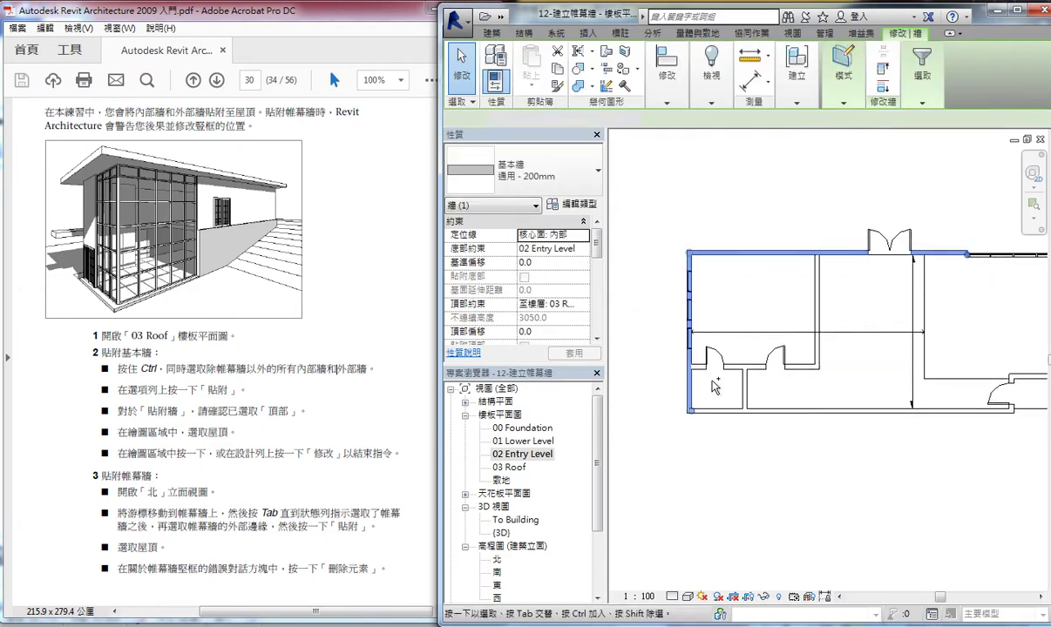
pyautogui.keyDown('ctrl'); pyautogui.click(758, 366); pyautogui.keyUp('ctrl')
pyautogui.keyDown('ctrl'); pyautogui.click(745, 388); pyautogui.keyUp('ctrl')
pyautogui.keyDown('ctrl'); pyautogui.click(732, 413); pyautogui.keyUp('ctrl')
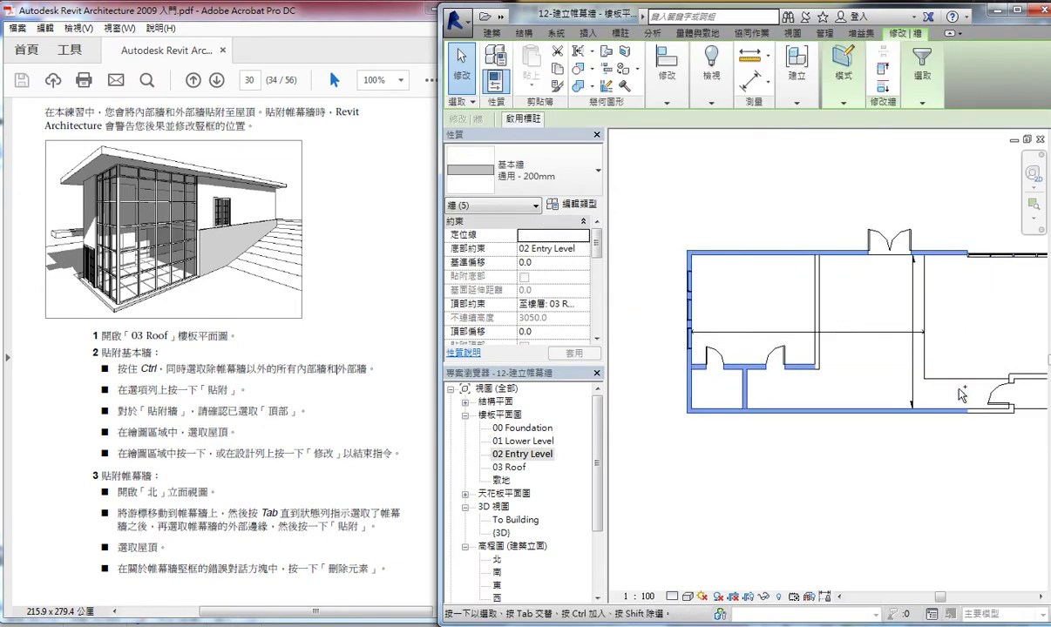
pyautogui.keyDown('ctrl'); pyautogui.click(817, 312); pyautogui.keyUp('ctrl')
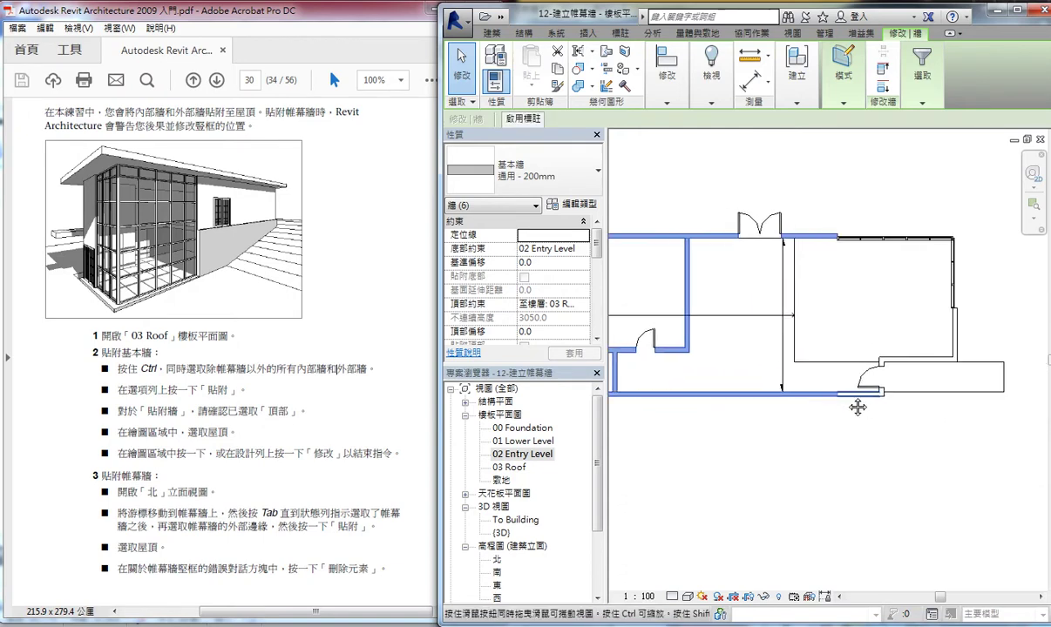
# - Add the door-side wall and the upper-right wall chain, skipping the curtain walls
pyautogui.moveTo(955, 401); pyautogui.dragTo(793, 403, button='middle')
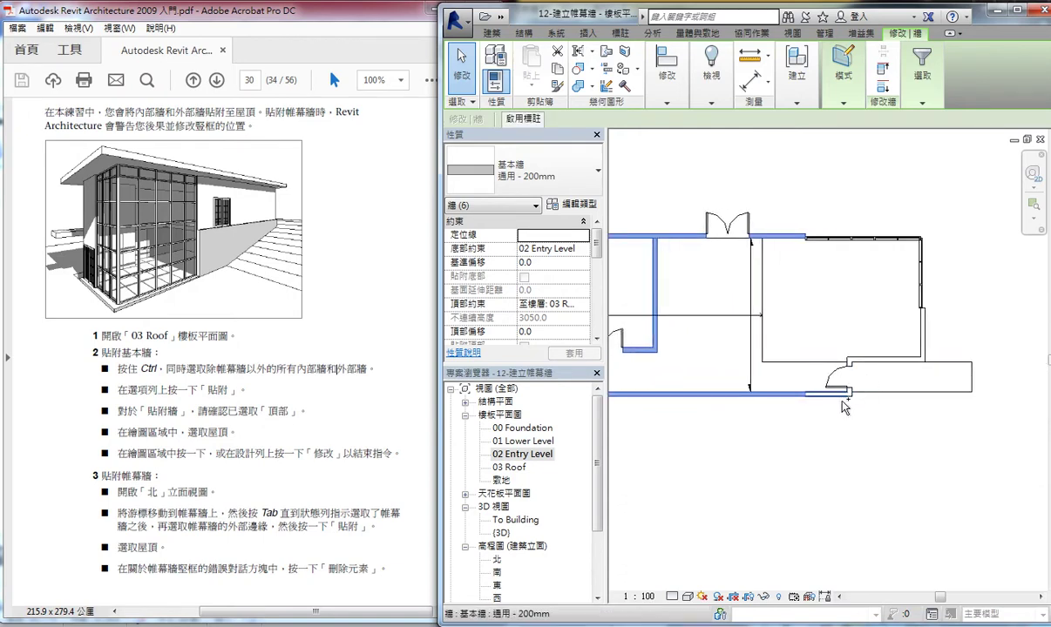
pyautogui.keyDown('ctrl'); pyautogui.click(844, 406); pyautogui.keyUp('ctrl')
pyautogui.scroll(3, 843, 406)
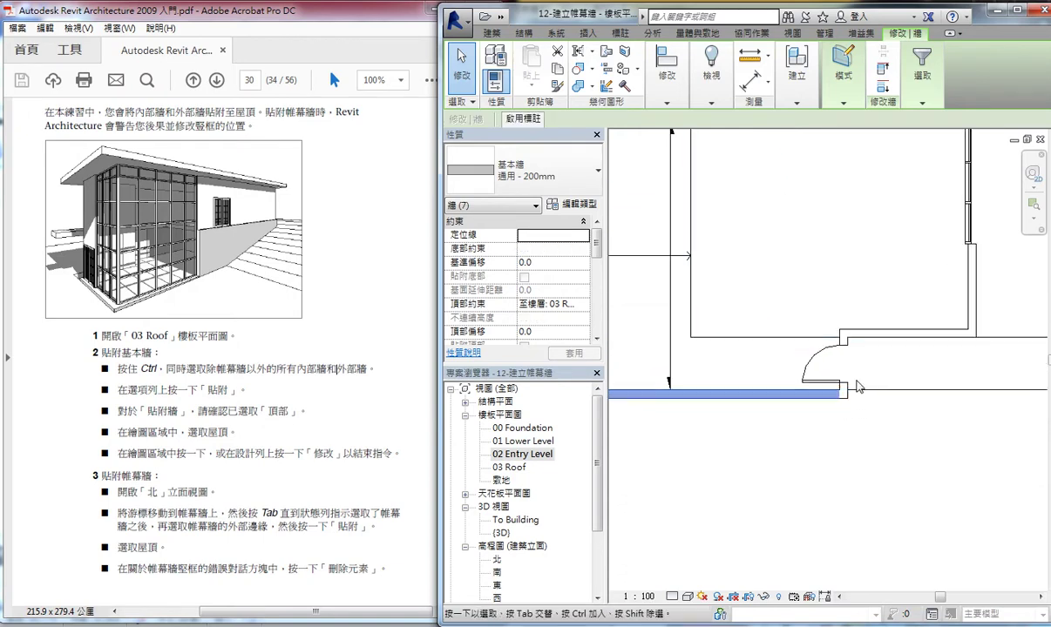
pyautogui.press('Tab')
pyautogui.keyDown('ctrl'); pyautogui.click(858, 331); pyautogui.keyUp('ctrl')
pyautogui.moveTo(902, 356); pyautogui.dragTo(922, 368, button='middle')
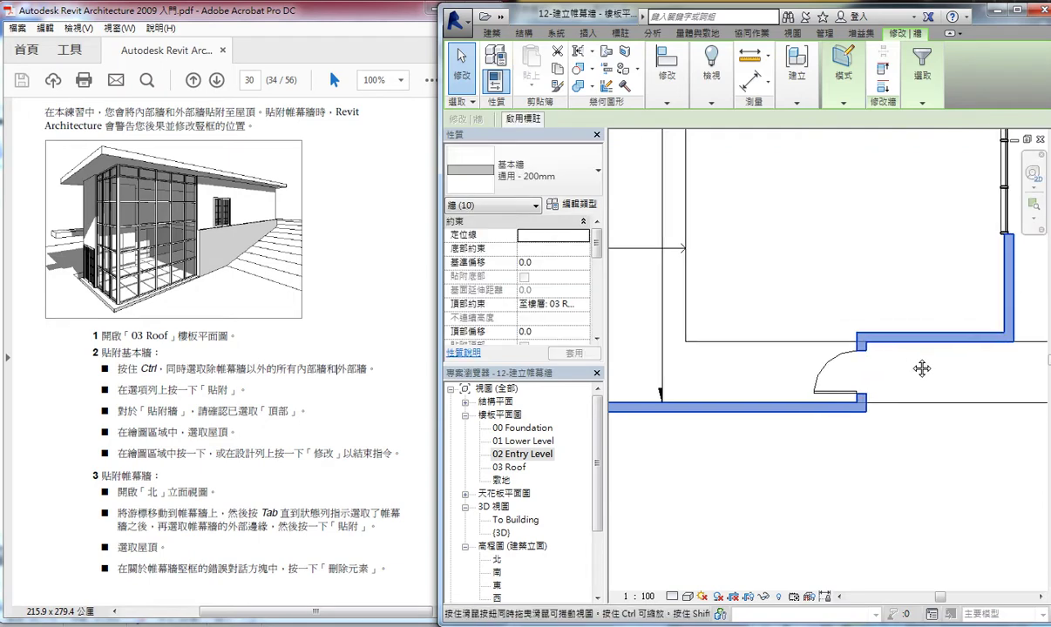
pyautogui.scroll(-3, 922, 369)
pyautogui.scroll(-1, 924, 370)
pyautogui.scroll(-1, 918, 385)
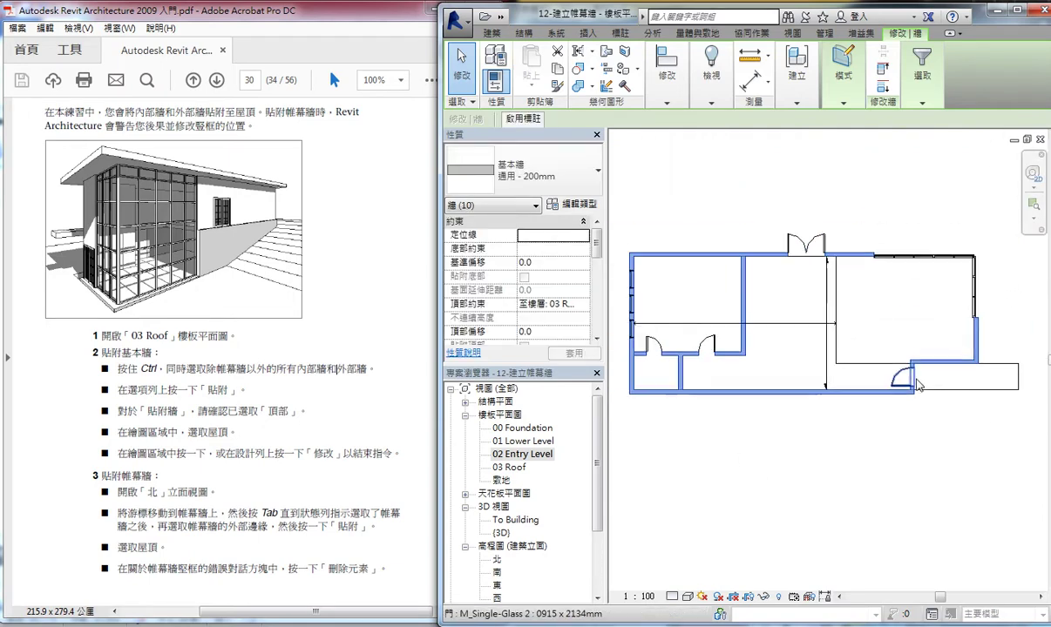
pyautogui.moveTo(896, 415)
pyautogui.mouseDown(button='middle')
pyautogui.moveTo(922, 415)
pyautogui.moveTo(860, 402)
pyautogui.mouseUp(button='middle')
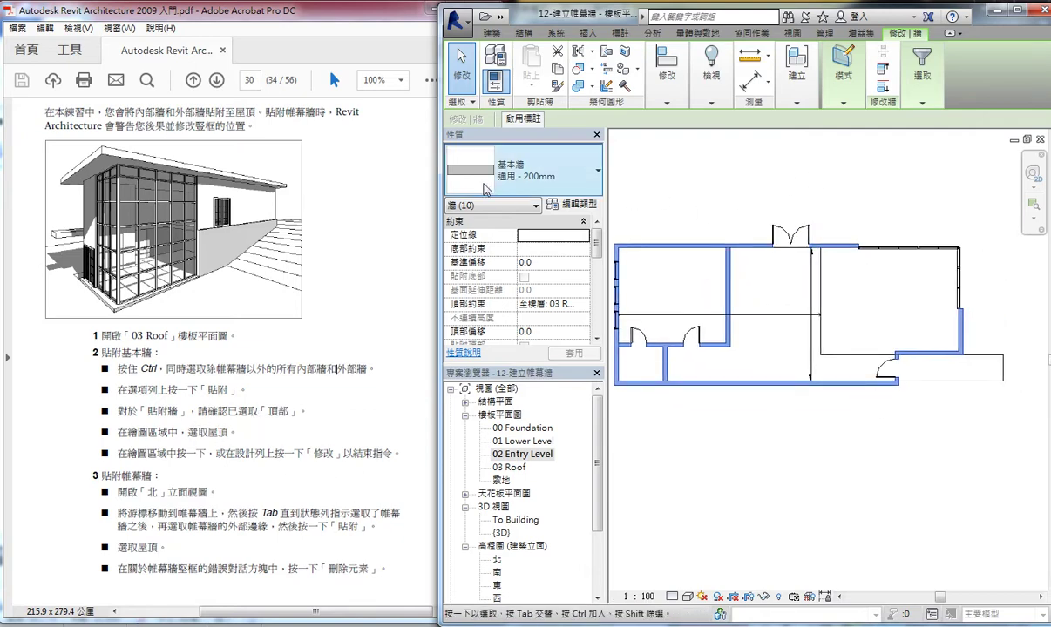
# - Resize the Revit window beside the guide and shift the floor plan into view
pyautogui.moveTo(440, 183); pyautogui.dragTo(281, 183)
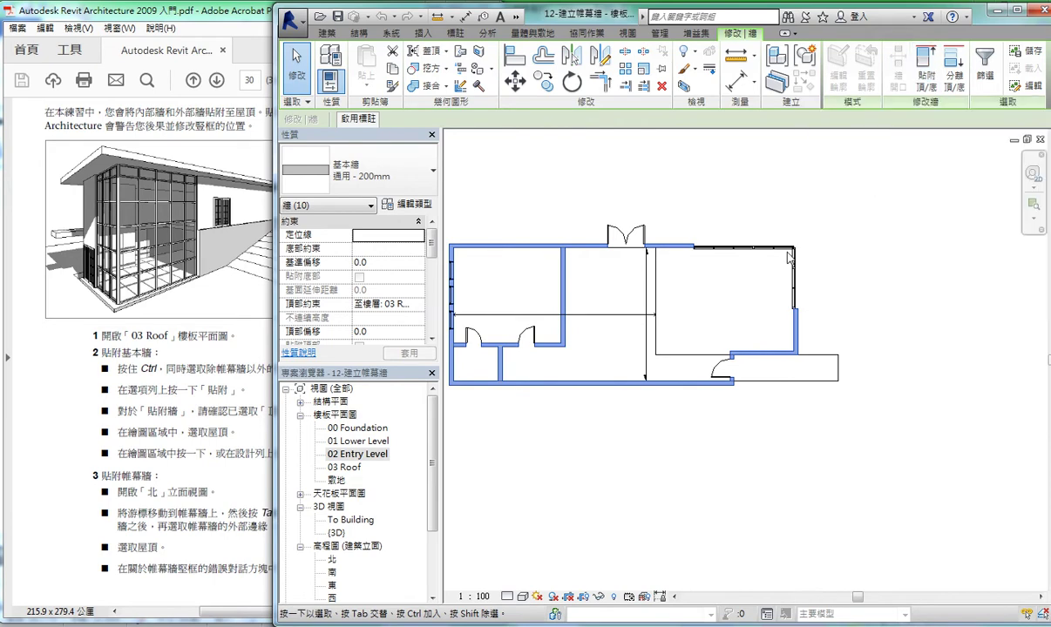
pyautogui.moveTo(677, 322); pyautogui.dragTo(754, 331, button='middle')
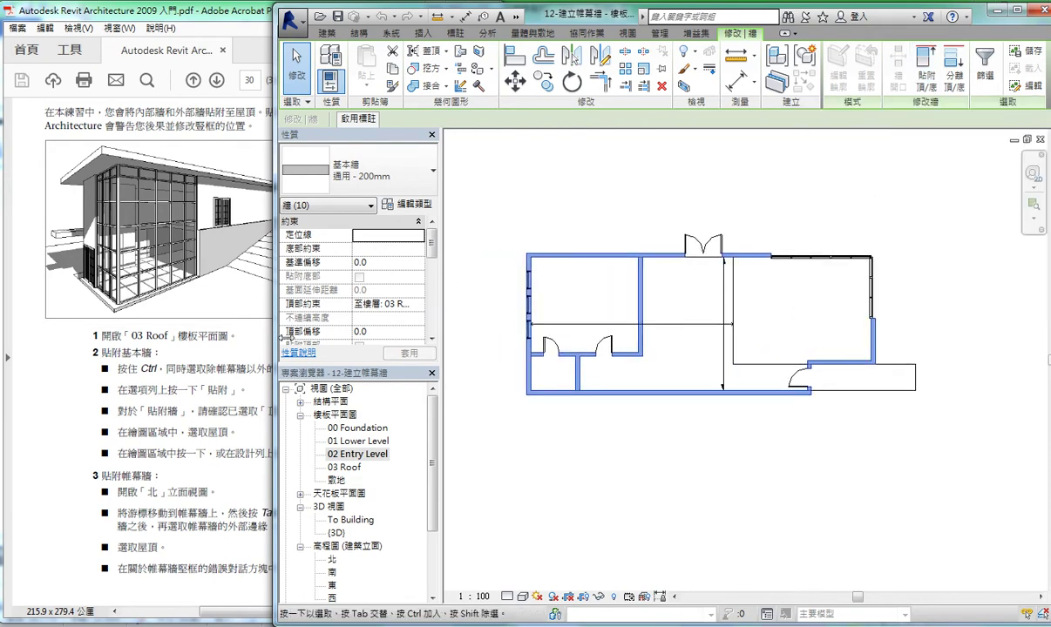
pyautogui.moveTo(290, 338); pyautogui.dragTo(451, 338)
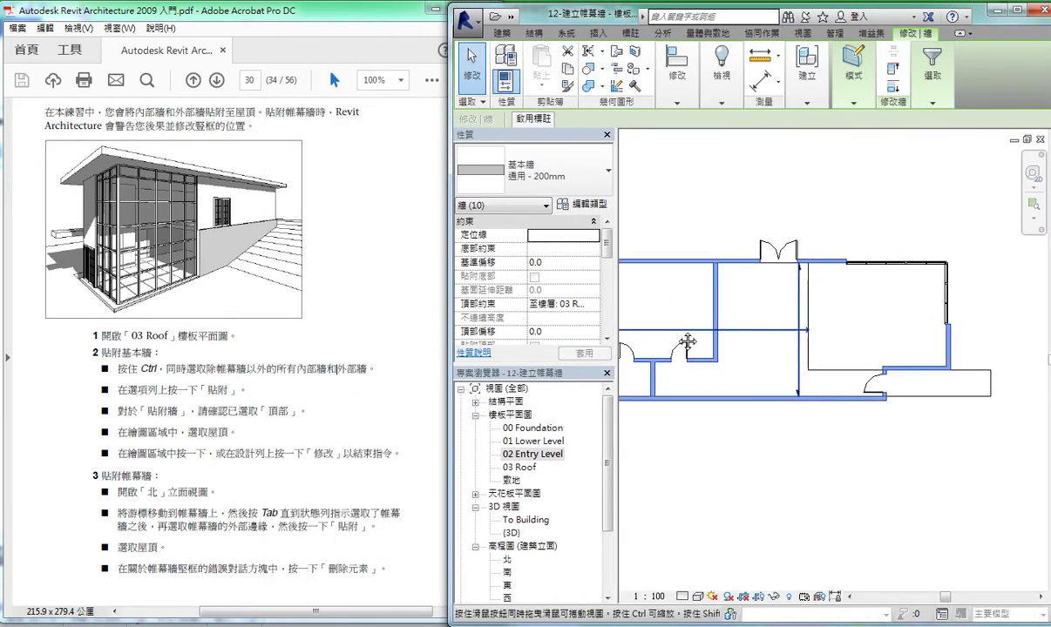
# - Start Attach Top/Base on the selected walls, then return to the house's {3D} view
pyautogui.click(893, 69)
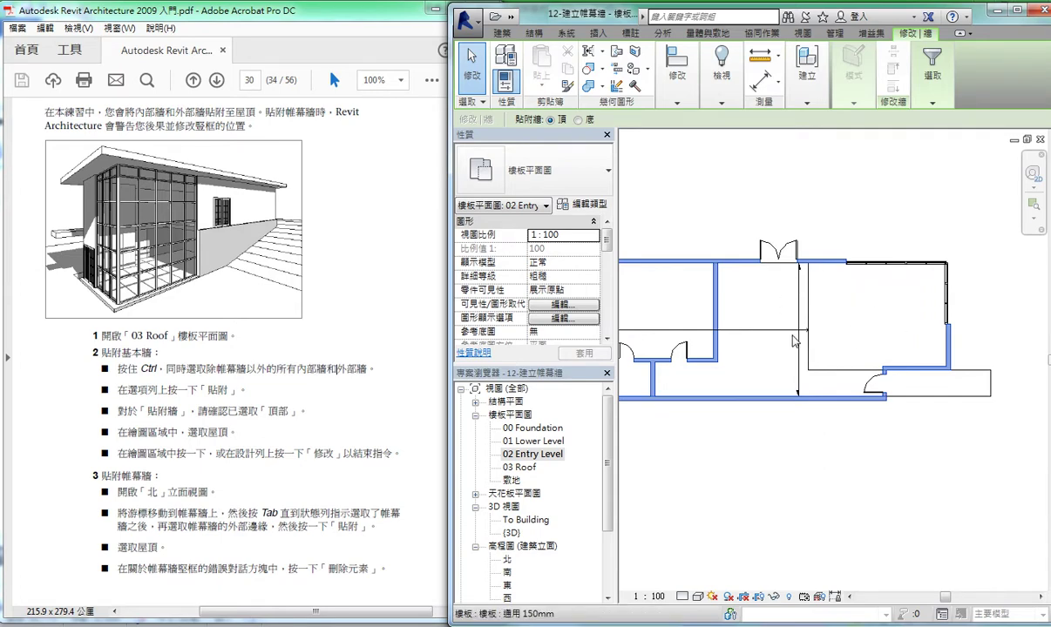
pyautogui.scroll(-3, 566, 453)
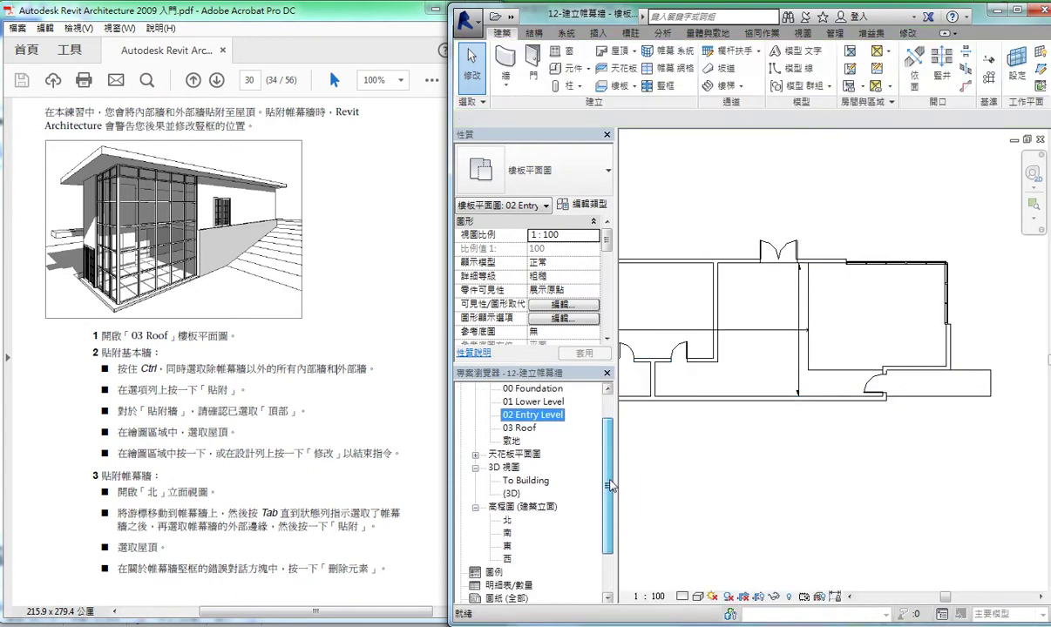
pyautogui.doubleClick(511, 493)
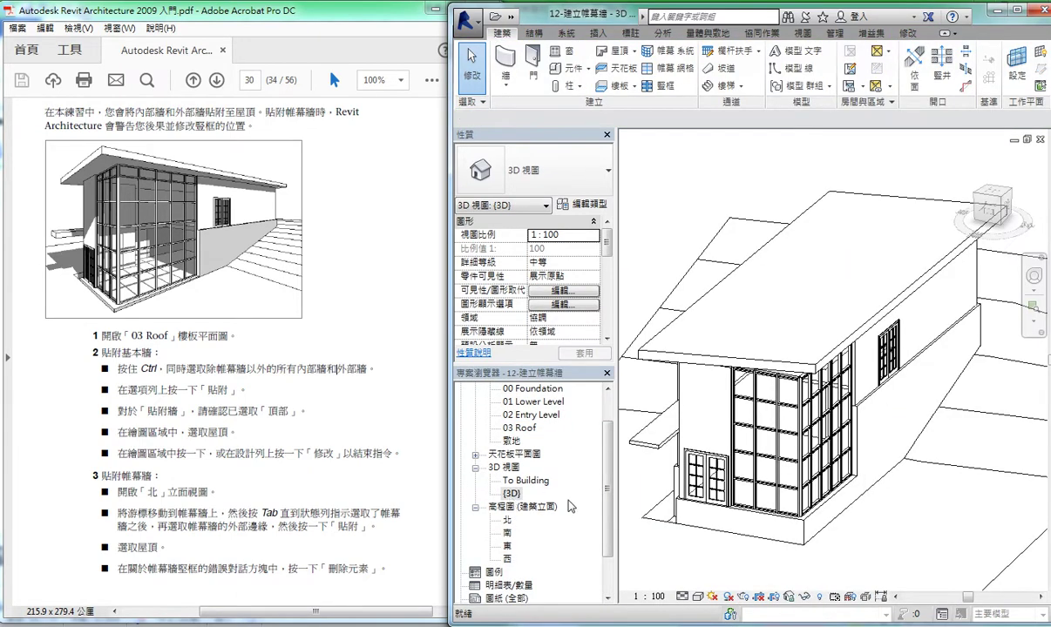
# - Orbit to the back of the house and widen the Revit window
pyautogui.moveTo(811, 366)
pyautogui.keyDown('shift'); pyautogui.mouseDown(button='middle')
pyautogui.moveTo(887, 334)
pyautogui.moveTo(849, 282)
pyautogui.mouseUp(button='middle'); pyautogui.keyUp('shift')
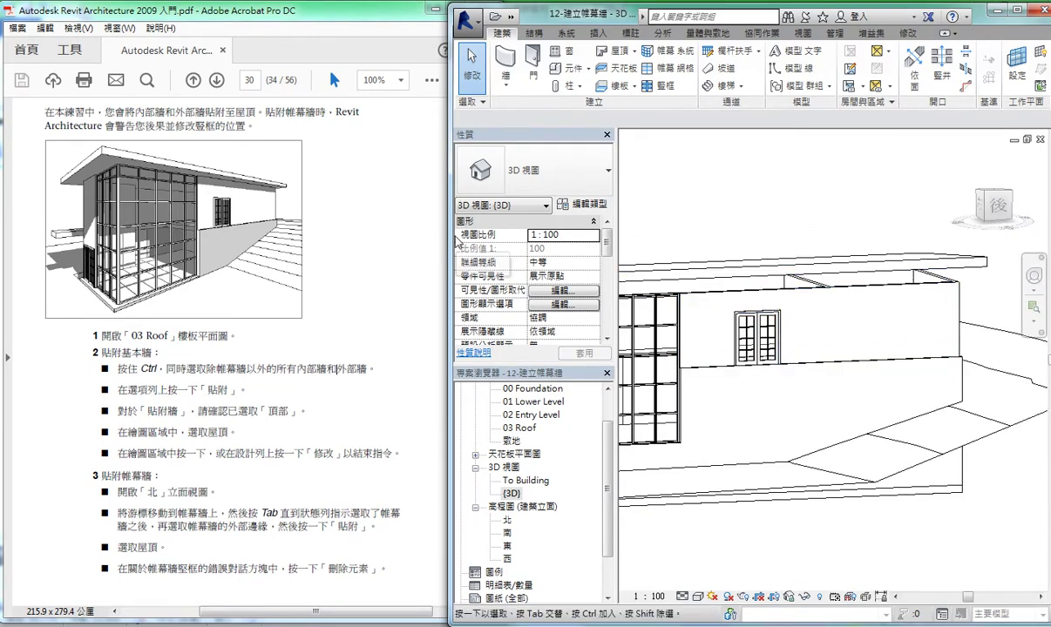
pyautogui.moveTo(450, 241); pyautogui.dragTo(236, 241)
pyautogui.moveTo(746, 340)
pyautogui.mouseDown(button='middle')
pyautogui.moveTo(814, 304)
pyautogui.moveTo(772, 321)
pyautogui.moveTo(810, 266)
pyautogui.mouseUp(button='middle')
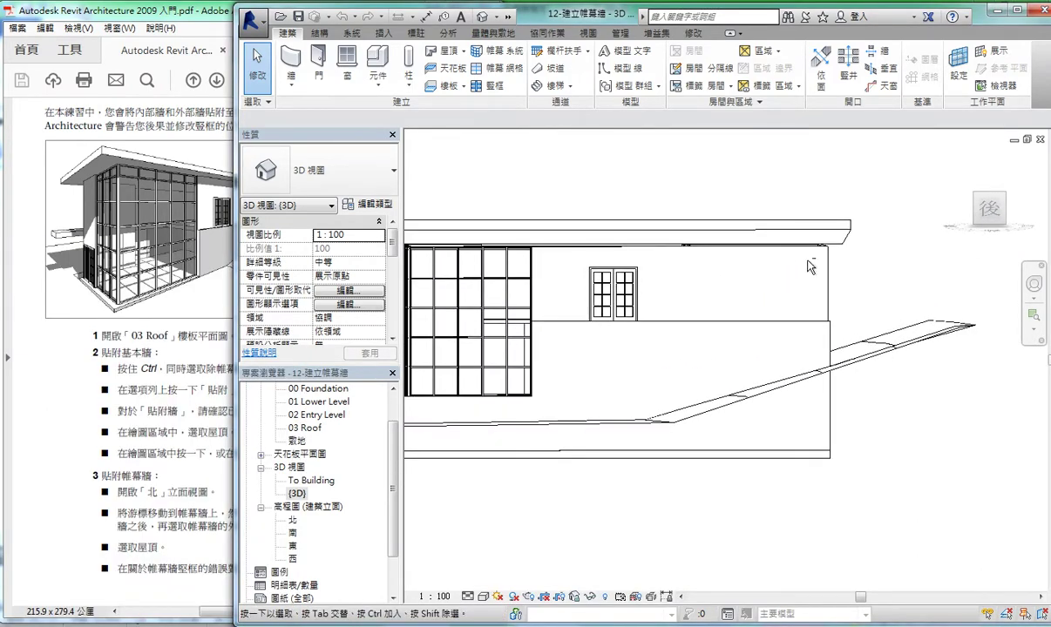
# - Select the chain of back walls below the roof, plus two more back walls
pyautogui.click(655, 263)
pyautogui.moveTo(655, 263)
pyautogui.keyDown('shift'); pyautogui.mouseDown(button='middle')
pyautogui.moveTo(542, 355)
pyautogui.moveTo(850, 281)
pyautogui.mouseUp(button='middle'); pyautogui.keyUp('shift')
pyautogui.click(855, 268)
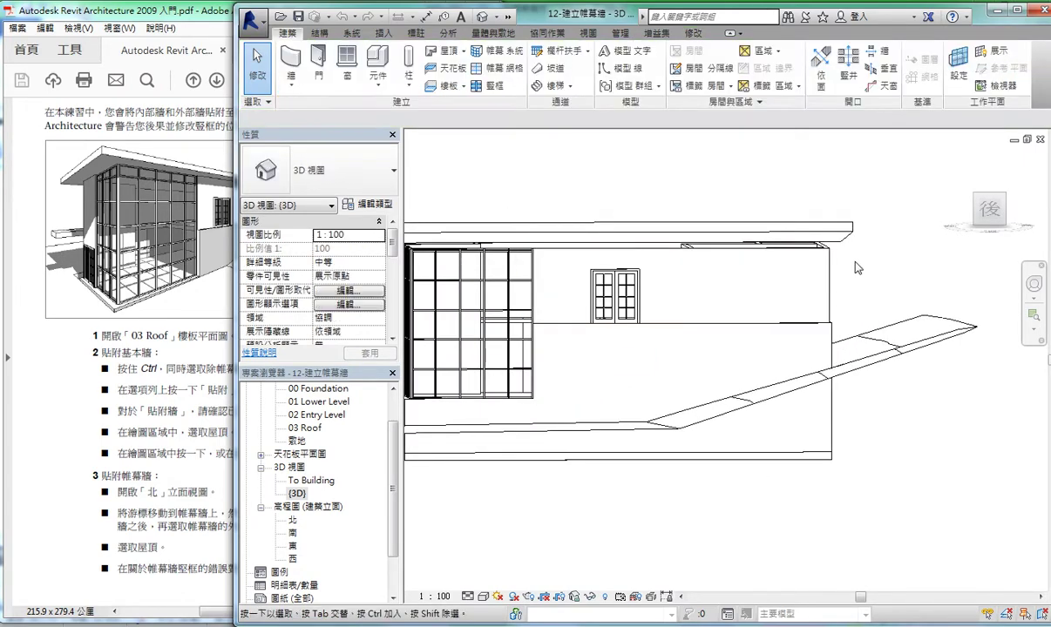
pyautogui.click(583, 260)
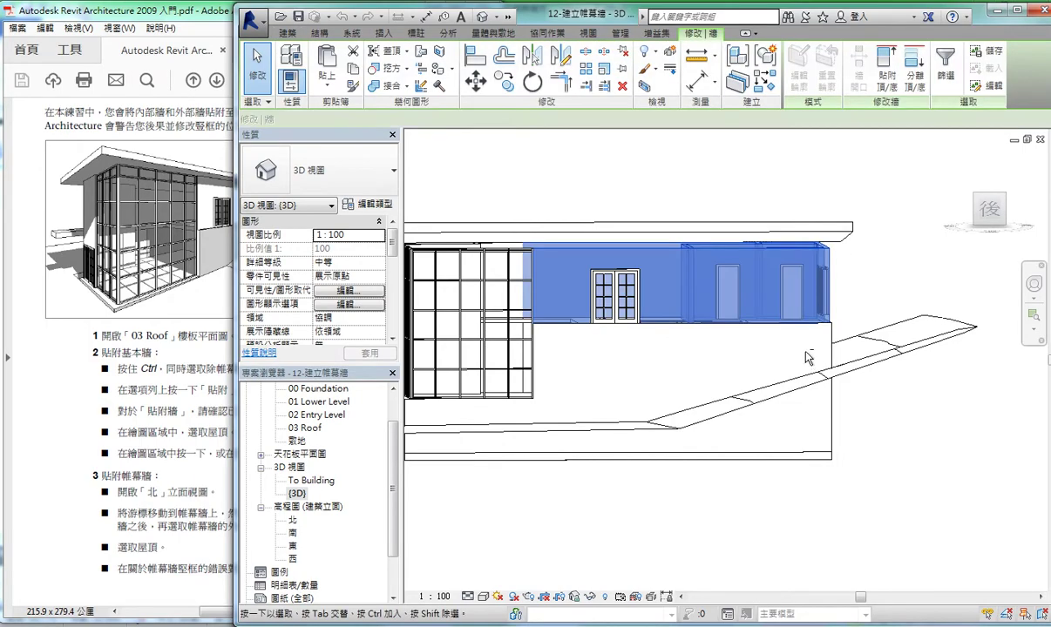
pyautogui.moveTo(804, 358)
pyautogui.keyDown('shift'); pyautogui.mouseDown(button='middle')
pyautogui.moveTo(776, 382)
pyautogui.moveTo(736, 369)
pyautogui.mouseUp(button='middle'); pyautogui.keyUp('shift')
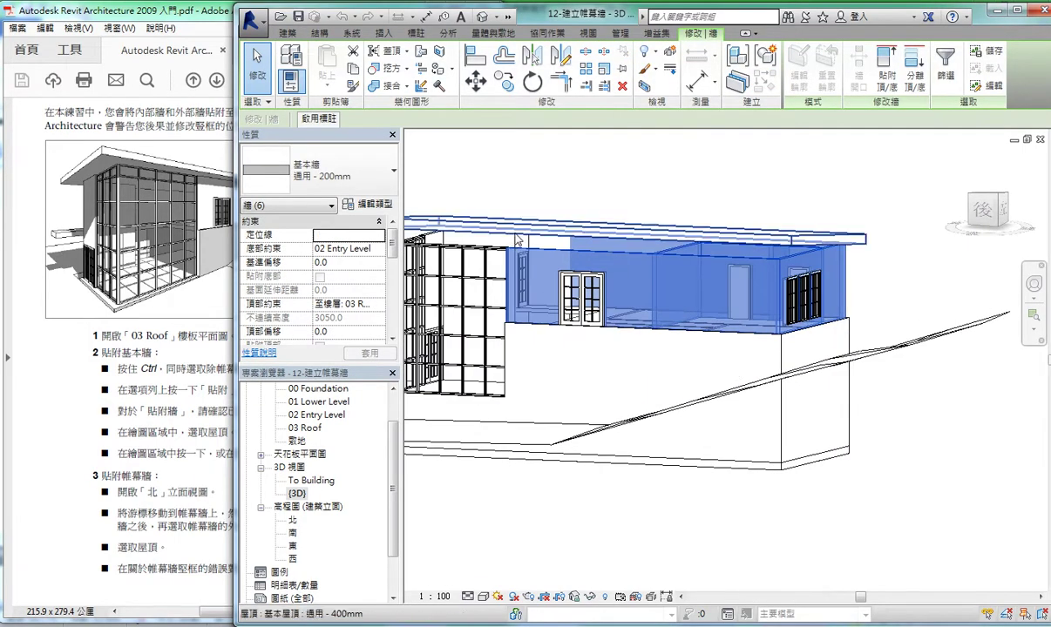
pyautogui.scroll(4, 606, 258)
pyautogui.keyDown('ctrl'); pyautogui.click(607, 258); pyautogui.keyUp('ctrl')
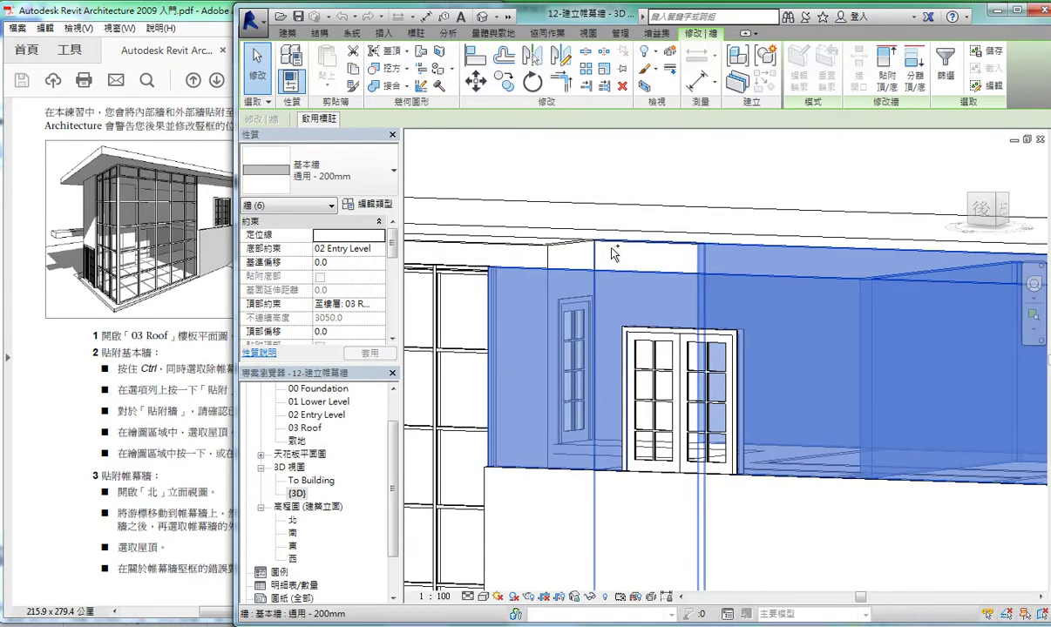
pyautogui.keyDown('ctrl'); pyautogui.click(534, 259); pyautogui.keyUp('ctrl')
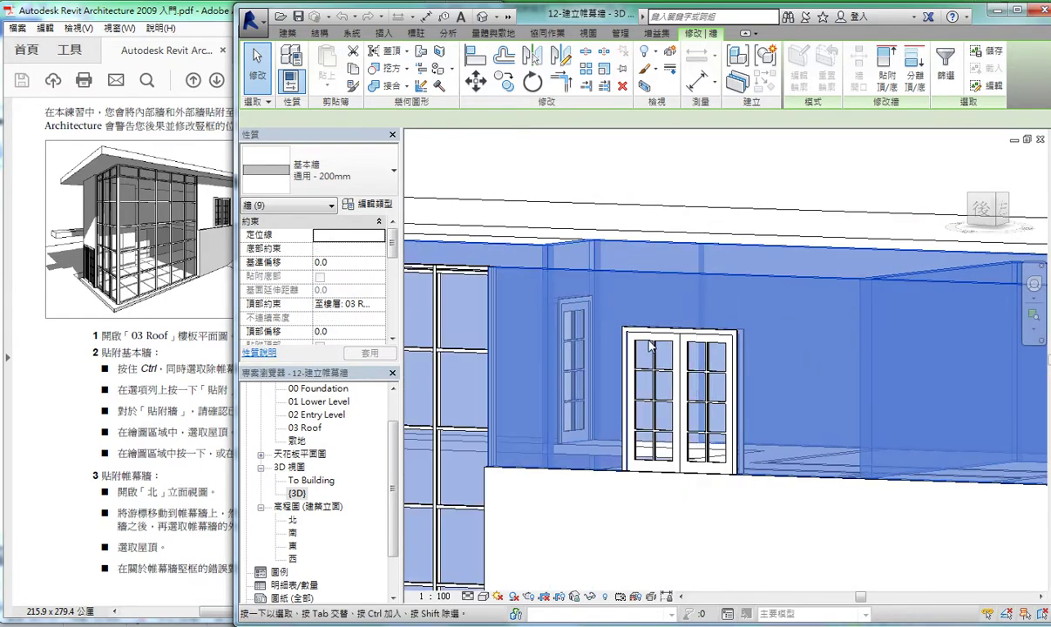
# - Add the last two walls and attach all ten walls' tops to the roof
pyautogui.moveTo(532, 258)
pyautogui.keyDown('shift'); pyautogui.mouseDown(button='middle')
pyautogui.moveTo(622, 318)
pyautogui.moveTo(726, 297)
pyautogui.moveTo(599, 279)
pyautogui.mouseUp(button='middle'); pyautogui.keyUp('shift')
pyautogui.keyDown('ctrl'); pyautogui.click(569, 299); pyautogui.keyUp('ctrl')
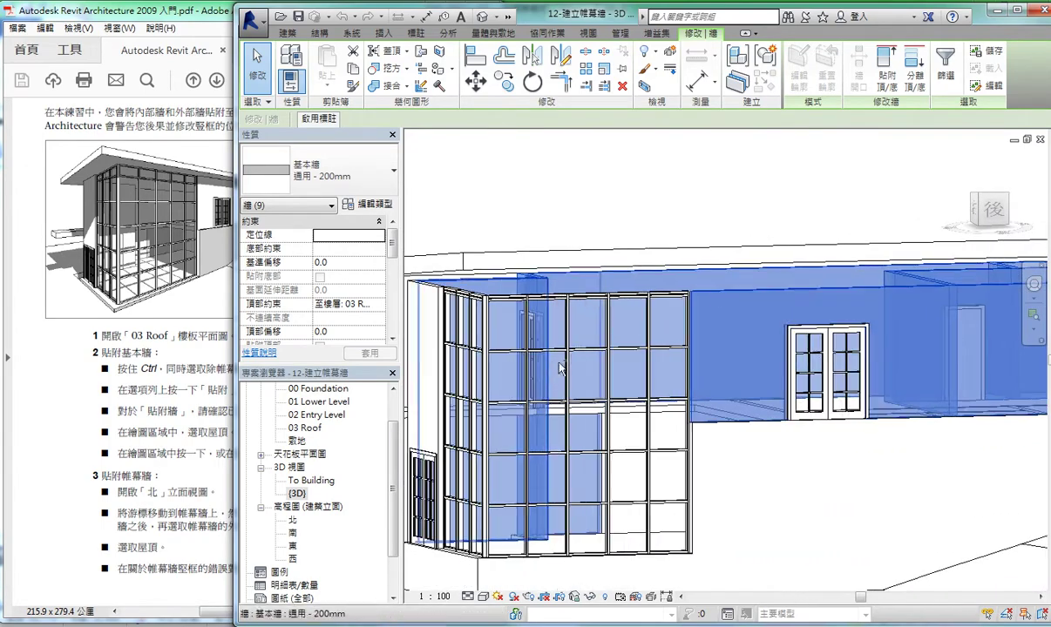
pyautogui.keyDown('ctrl'); pyautogui.click(611, 280); pyautogui.keyUp('ctrl')
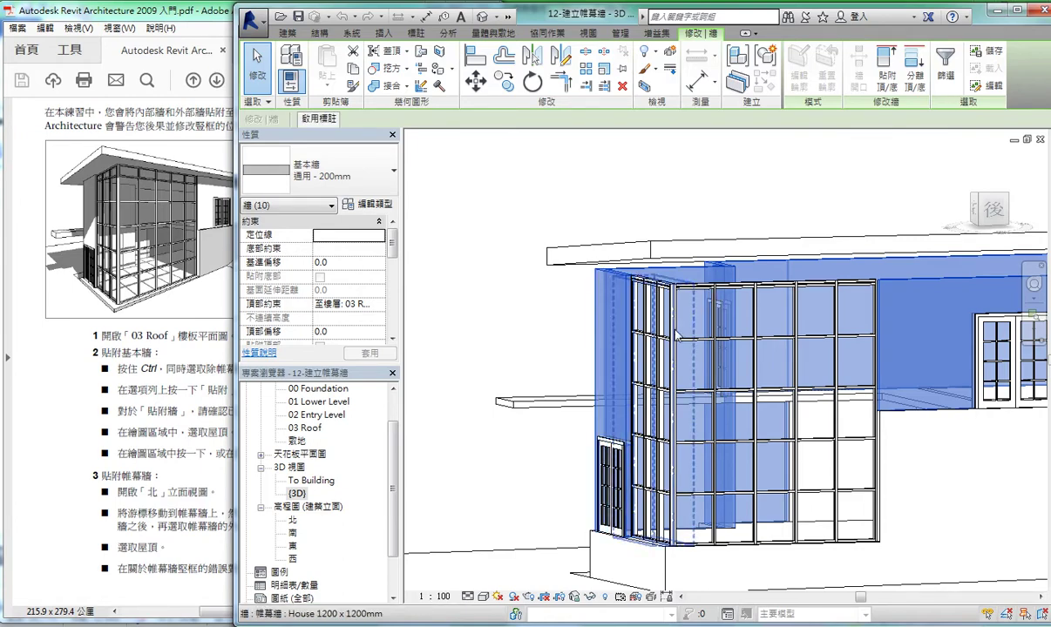
pyautogui.moveTo(611, 281)
pyautogui.keyDown('shift'); pyautogui.mouseDown(button='middle')
pyautogui.moveTo(620, 359)
pyautogui.moveTo(969, 329)
pyautogui.moveTo(789, 332)
pyautogui.moveTo(869, 237)
pyautogui.mouseUp(button='middle'); pyautogui.keyUp('shift')
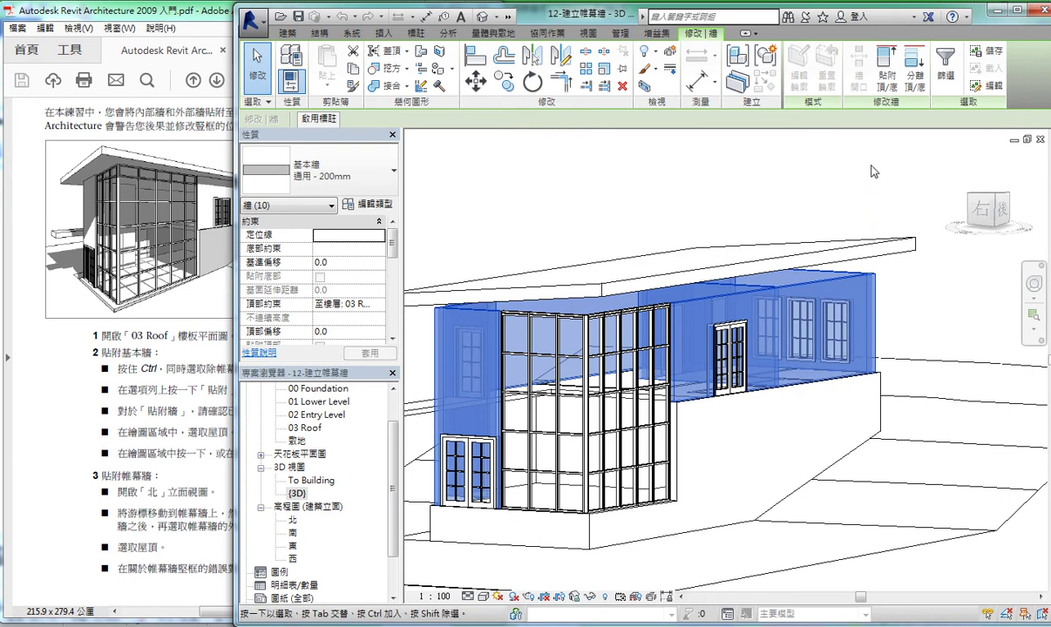
pyautogui.click(893, 90)
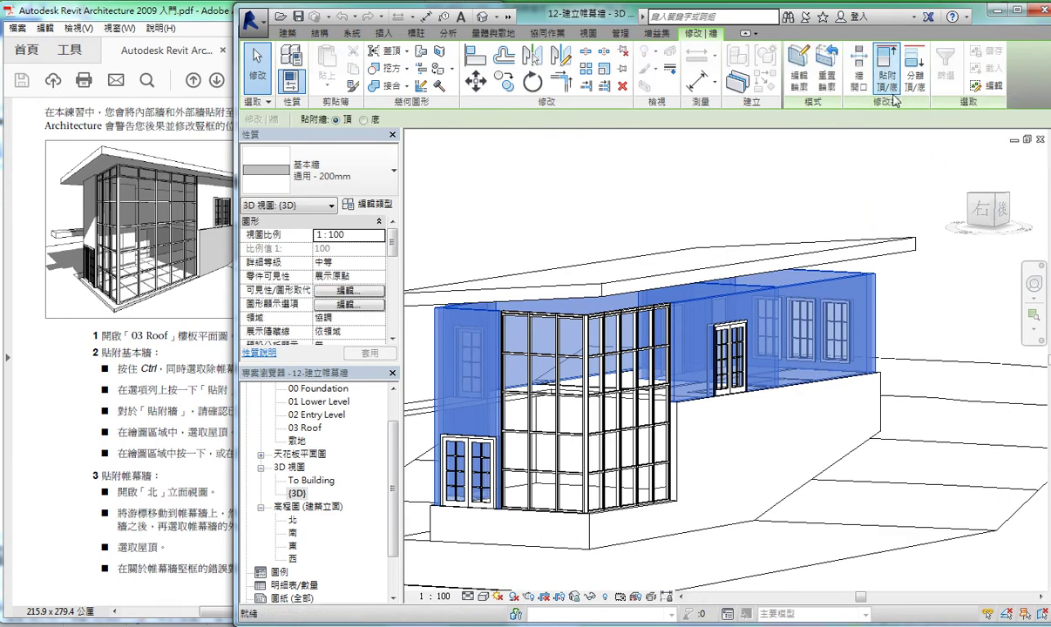
pyautogui.click(904, 258)
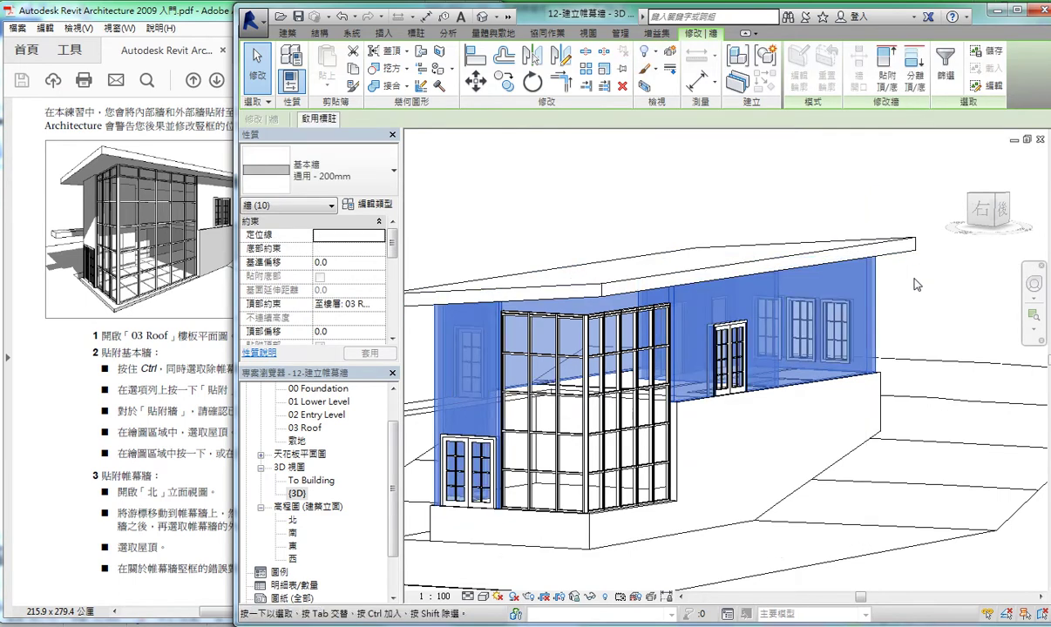
# - Clear the wall selection and highlight the guide's 'Attach the curtain walls' steps
pyautogui.click(926, 294)
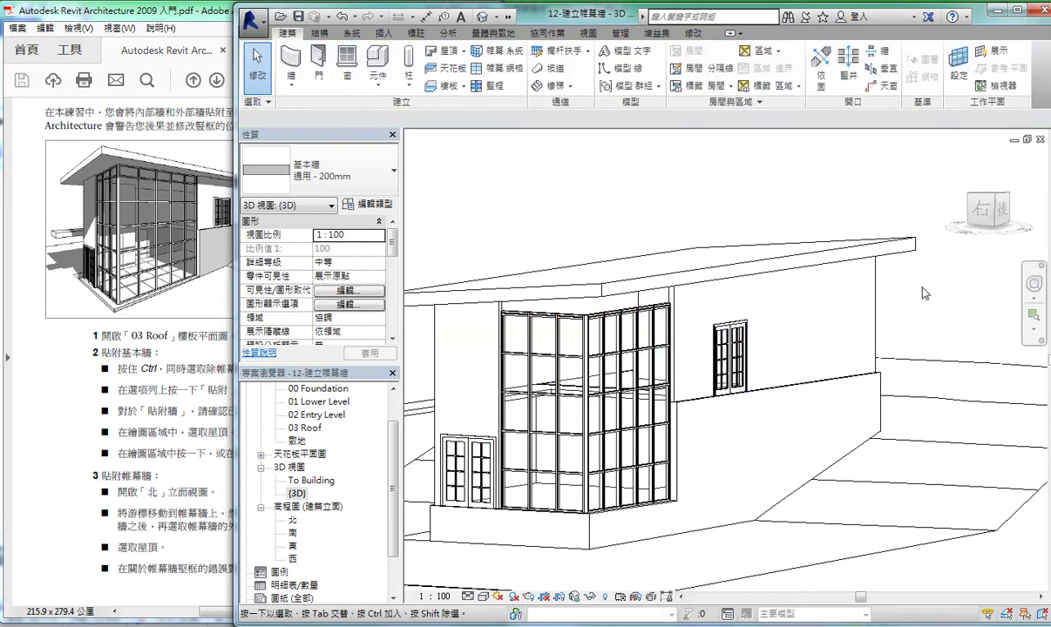
pyautogui.scroll(-3, 223, 476)
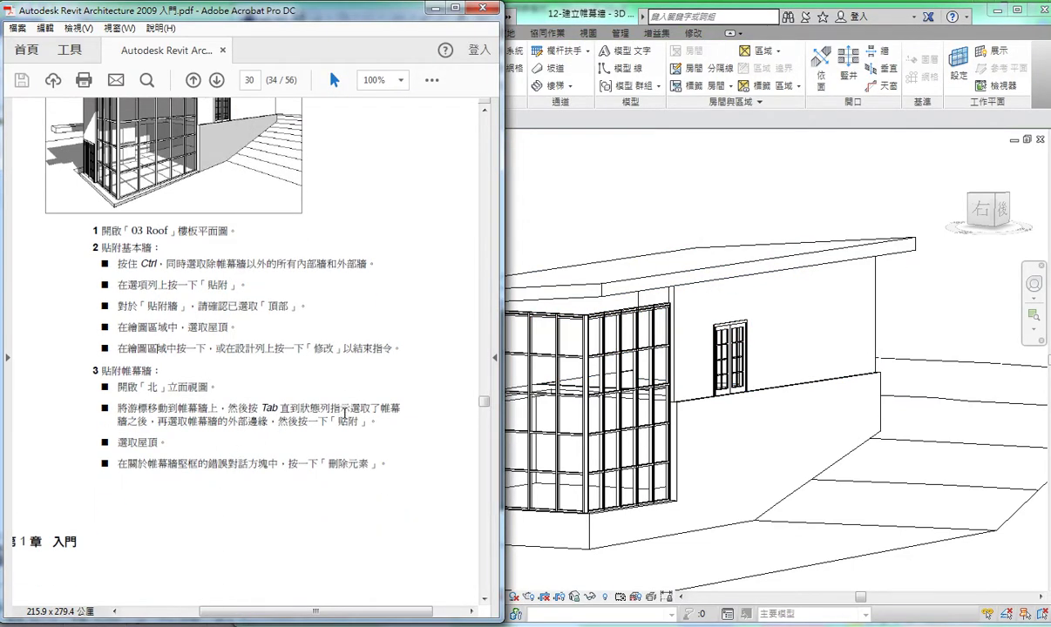
pyautogui.scroll(-2, 345, 414)
pyautogui.moveTo(141, 329); pyautogui.dragTo(168, 398)
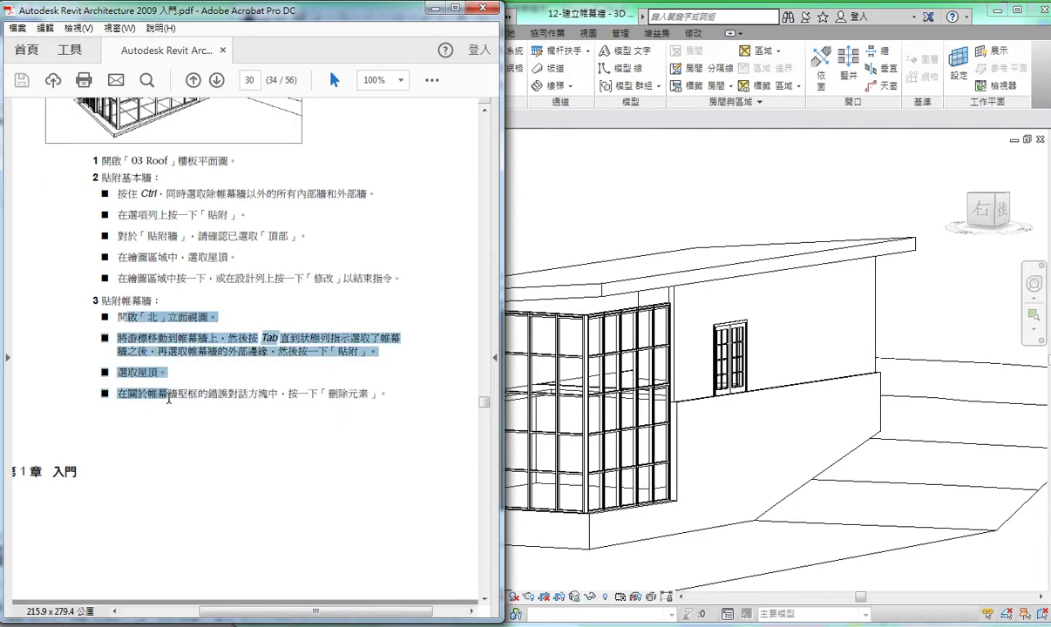
# - Read on to page 31, marking the east curtain wall step, then return to Revit
pyautogui.scroll(-1, 168, 413)
pyautogui.scroll(-7, 265, 425)
pyautogui.scroll(-3, 244, 347)
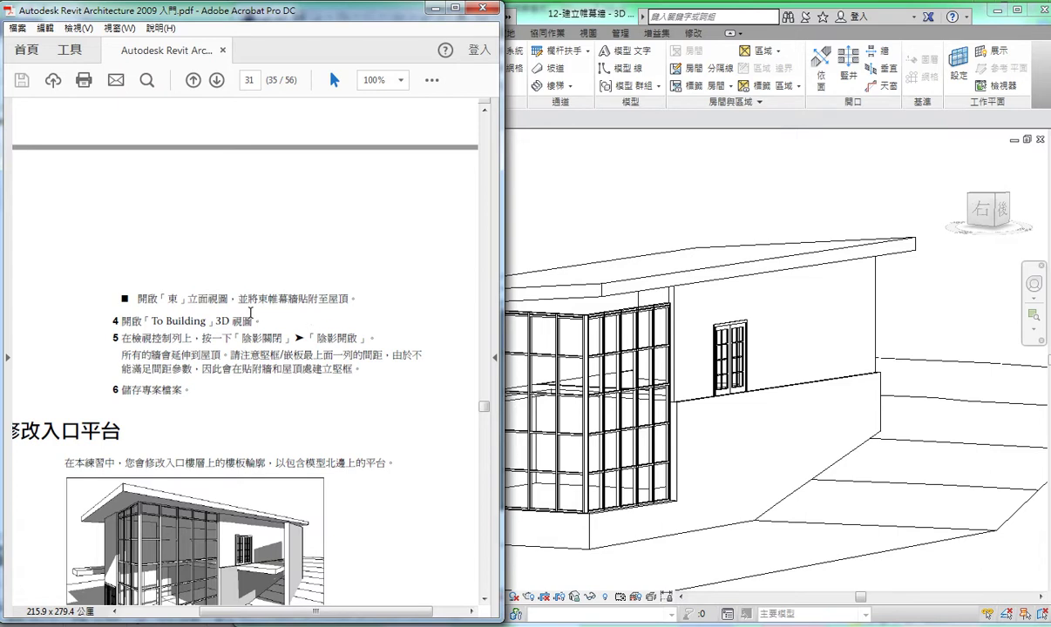
pyautogui.scroll(3, 257, 341)
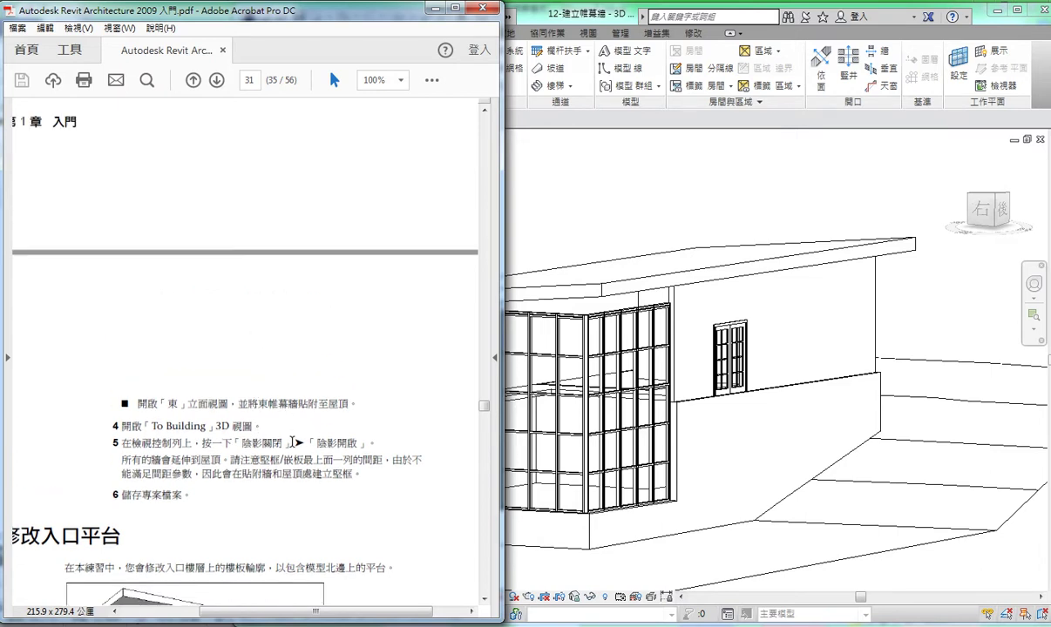
pyautogui.scroll(4, 293, 443)
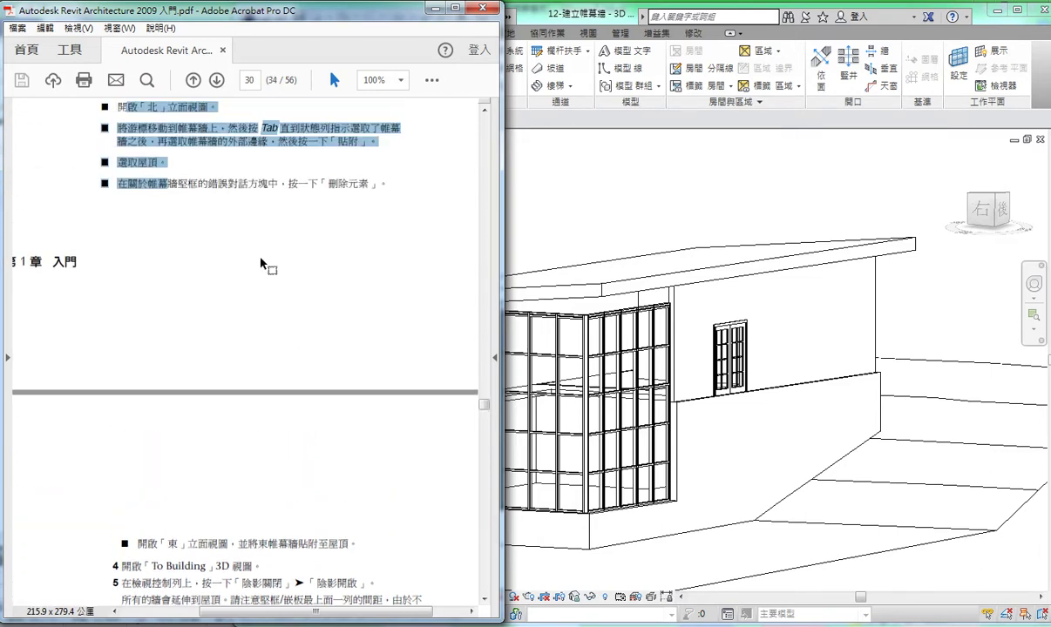
pyautogui.click(261, 263)
pyautogui.scroll(-3, 261, 348)
pyautogui.moveTo(187, 438); pyautogui.dragTo(346, 451)
pyautogui.click(280, 450)
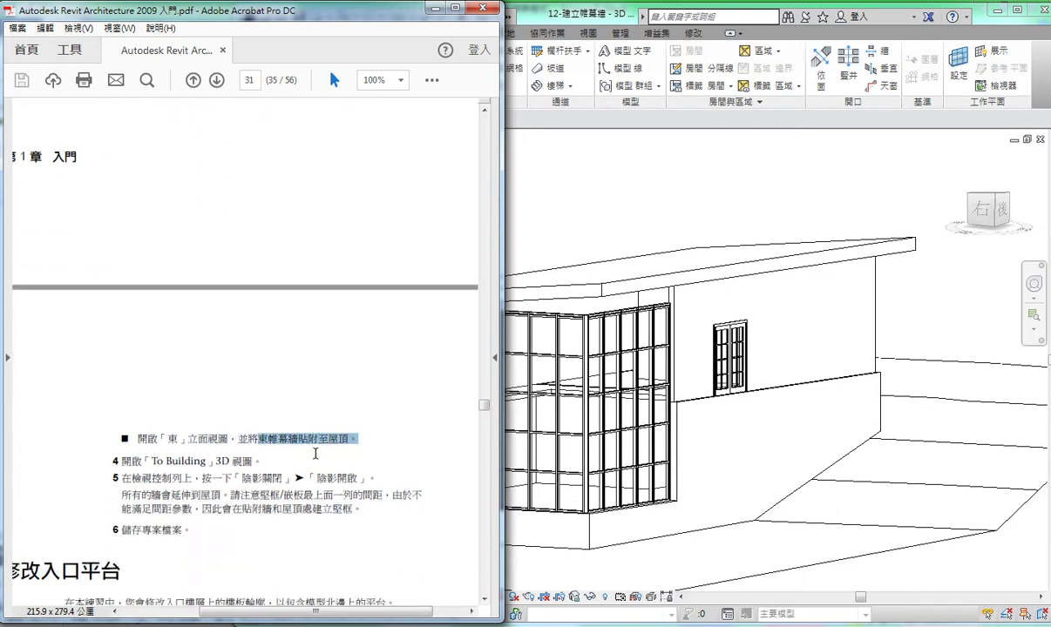
pyautogui.click(623, 358)
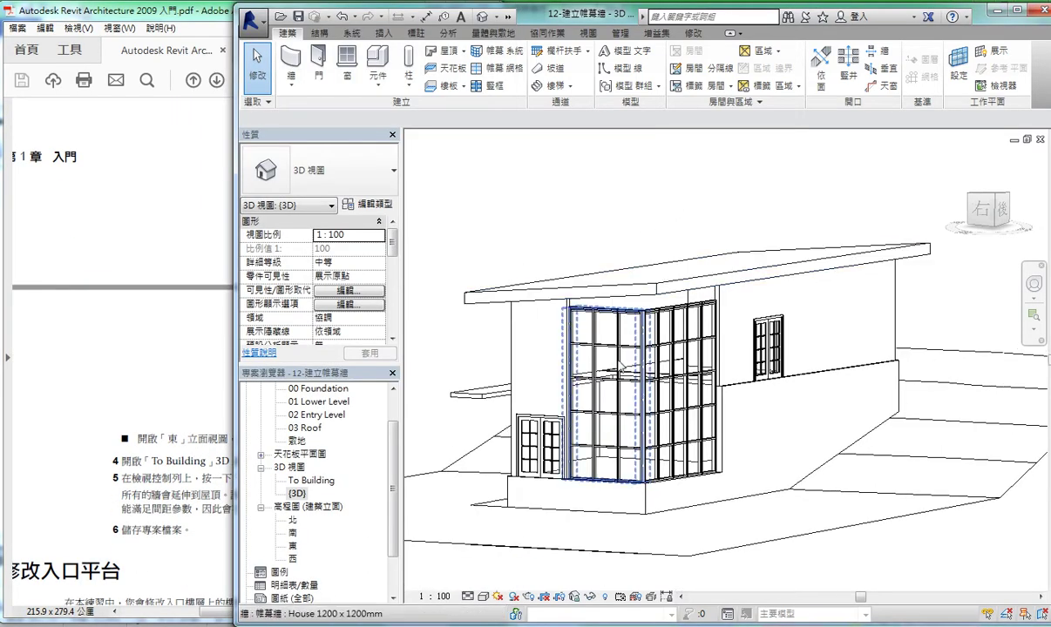
# - Try attaching the corner curtain wall to the roof, cancelling at the mullion error
pyautogui.scroll(2, 633, 342)
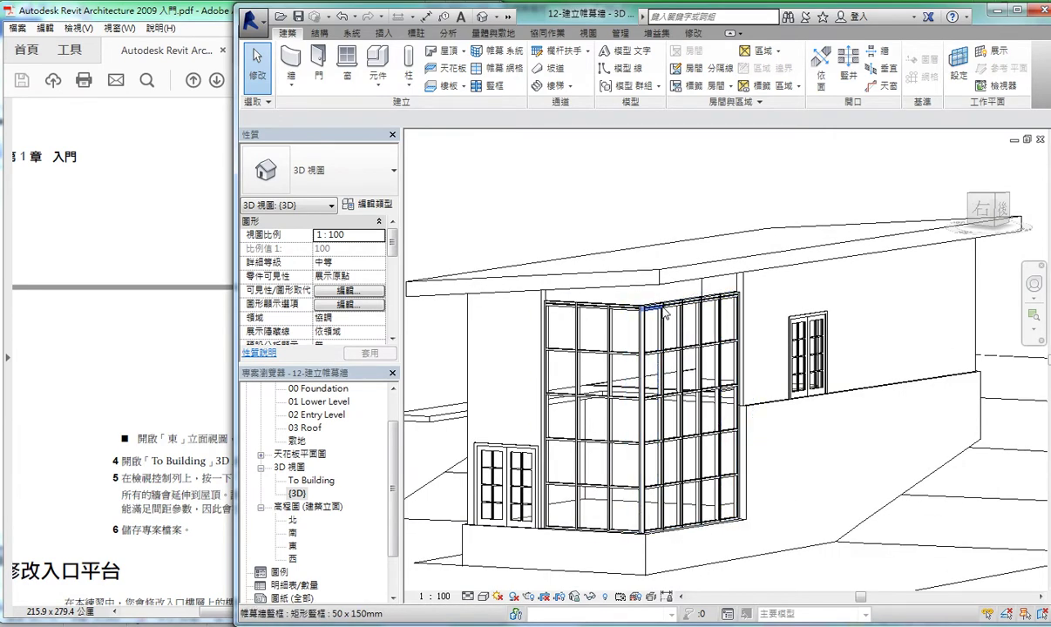
pyautogui.click(704, 345)
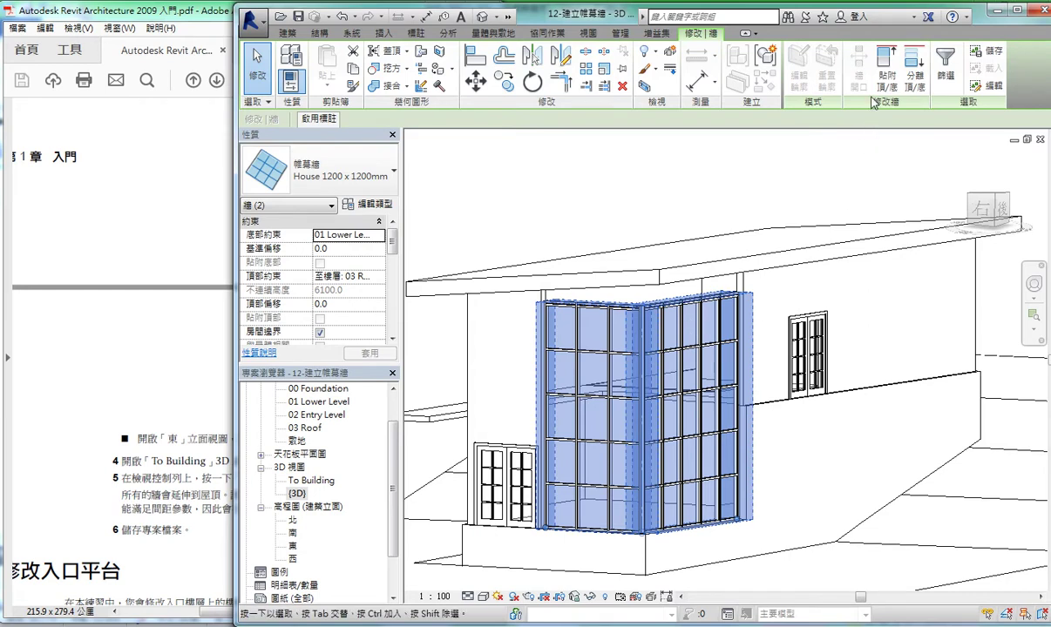
pyautogui.click(887, 65)
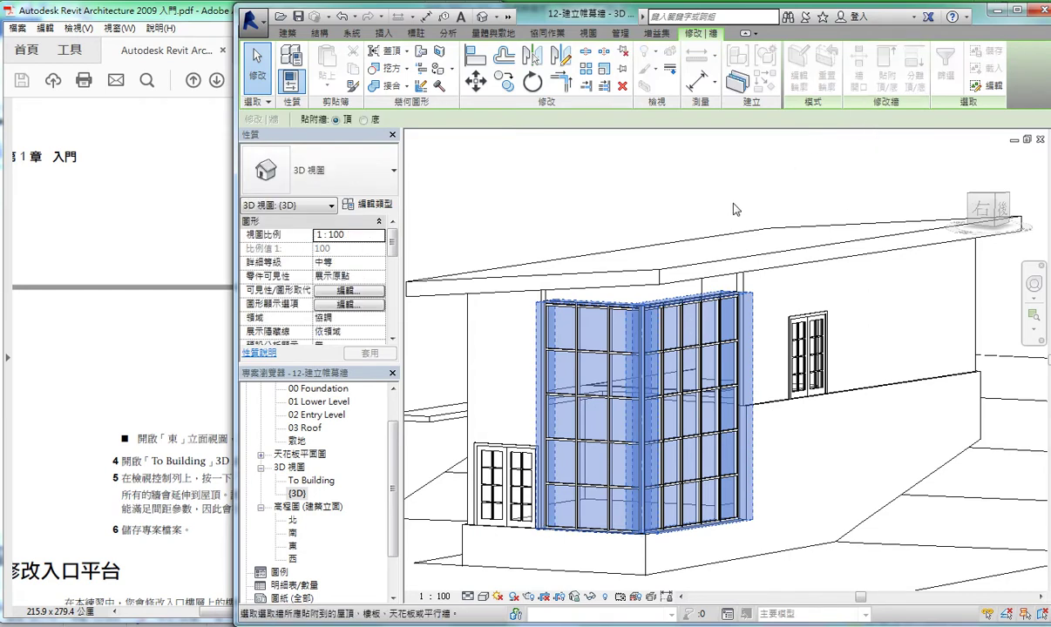
pyautogui.click(664, 277)
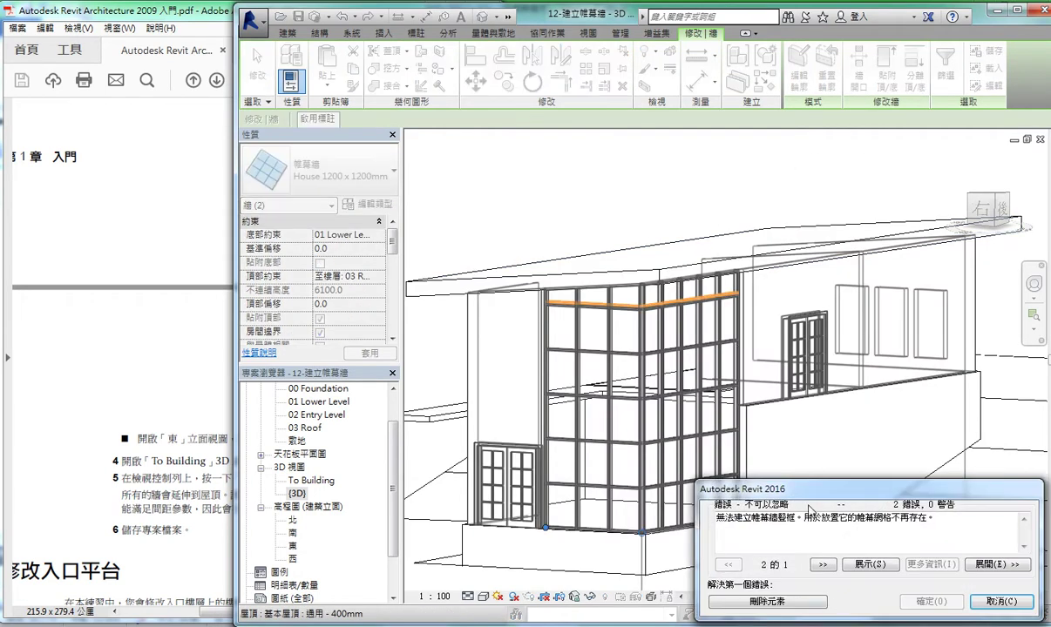
pyautogui.click(1000, 601)
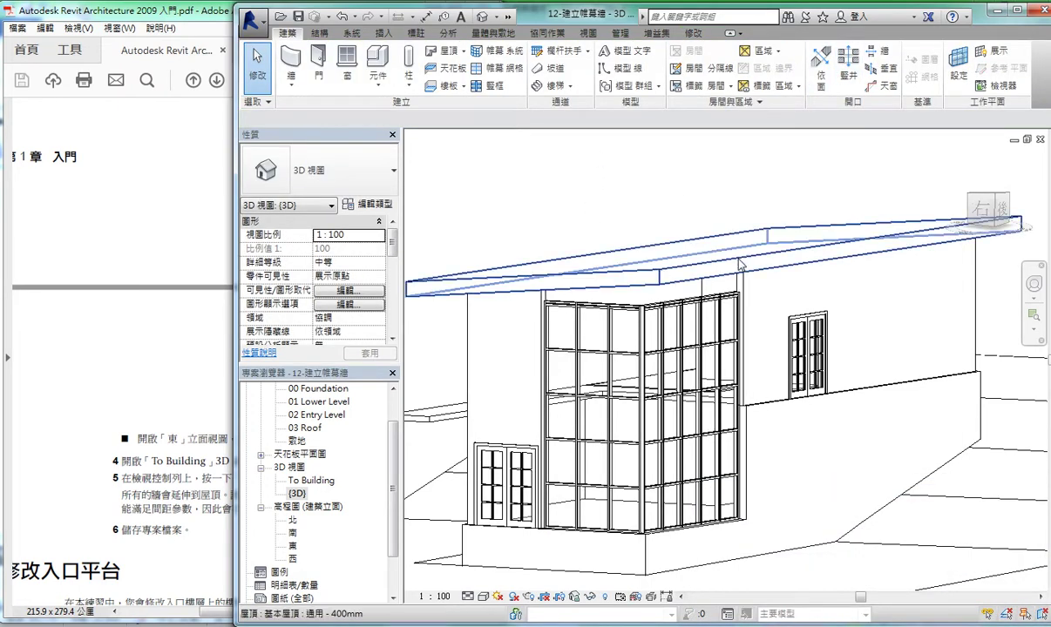
# - Attach both curtain walls to the roof, deleting the conflicting top mullions
pyautogui.click(683, 309)
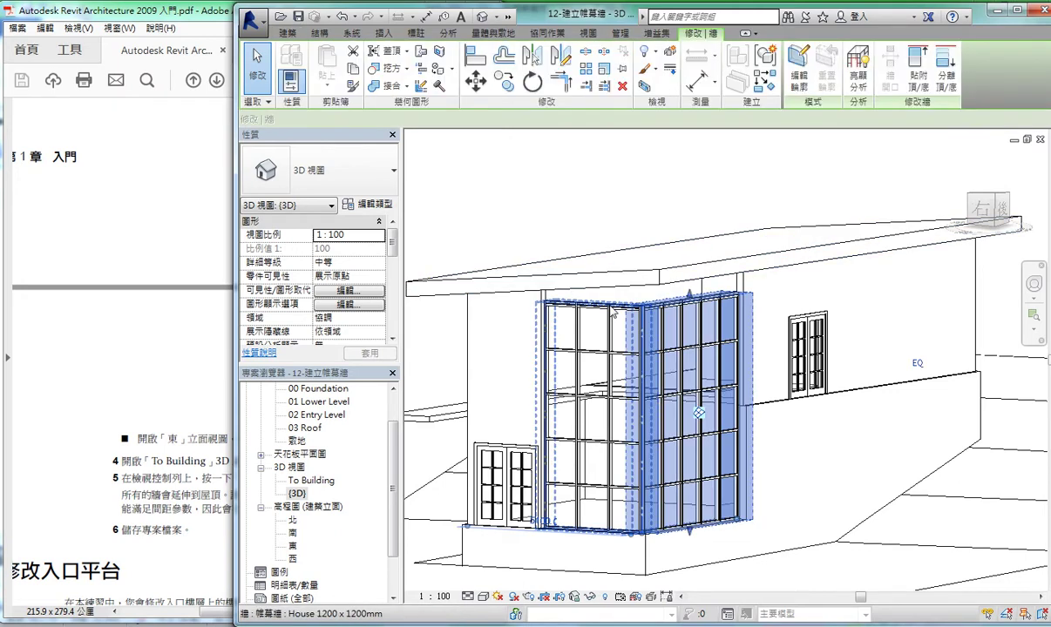
pyautogui.keyDown('ctrl'); pyautogui.click(584, 349); pyautogui.keyUp('ctrl')
pyautogui.click(887, 77)
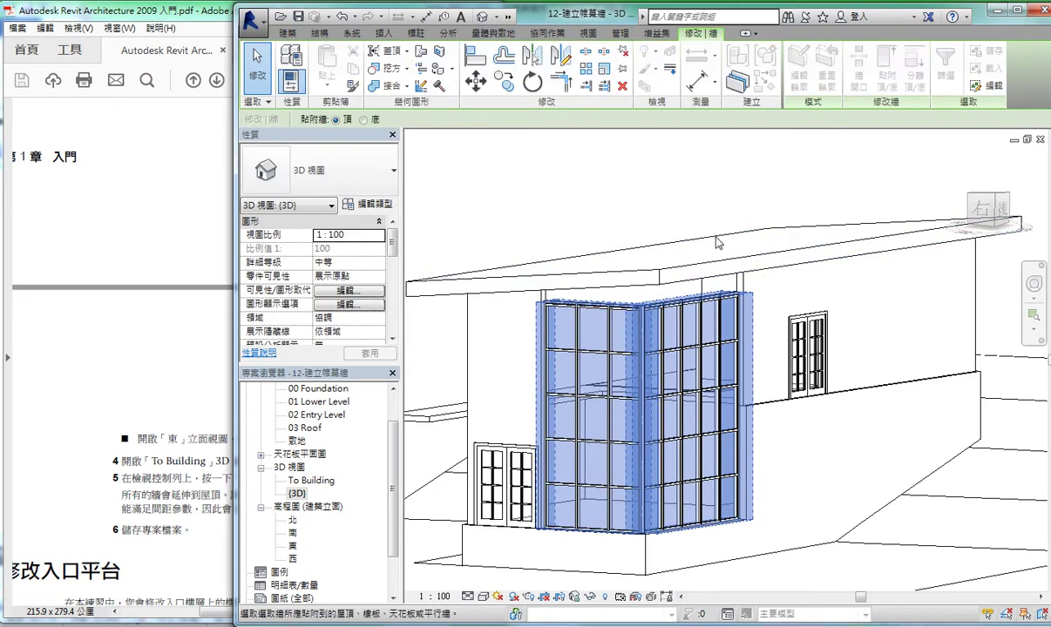
pyautogui.click(706, 268)
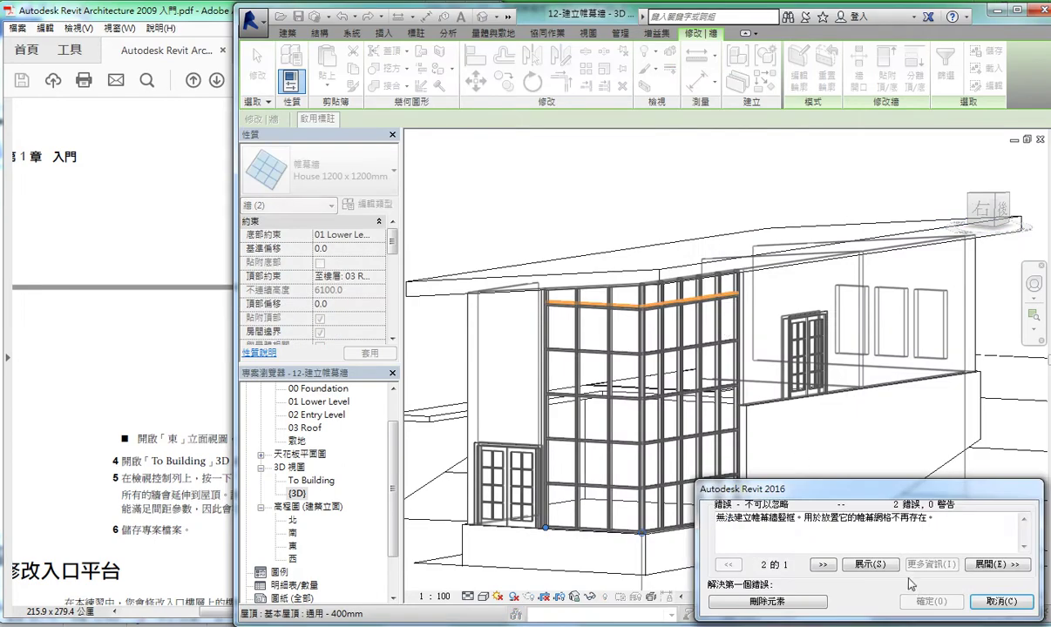
pyautogui.click(767, 602)
pyautogui.press('Escape')
pyautogui.press('Escape')
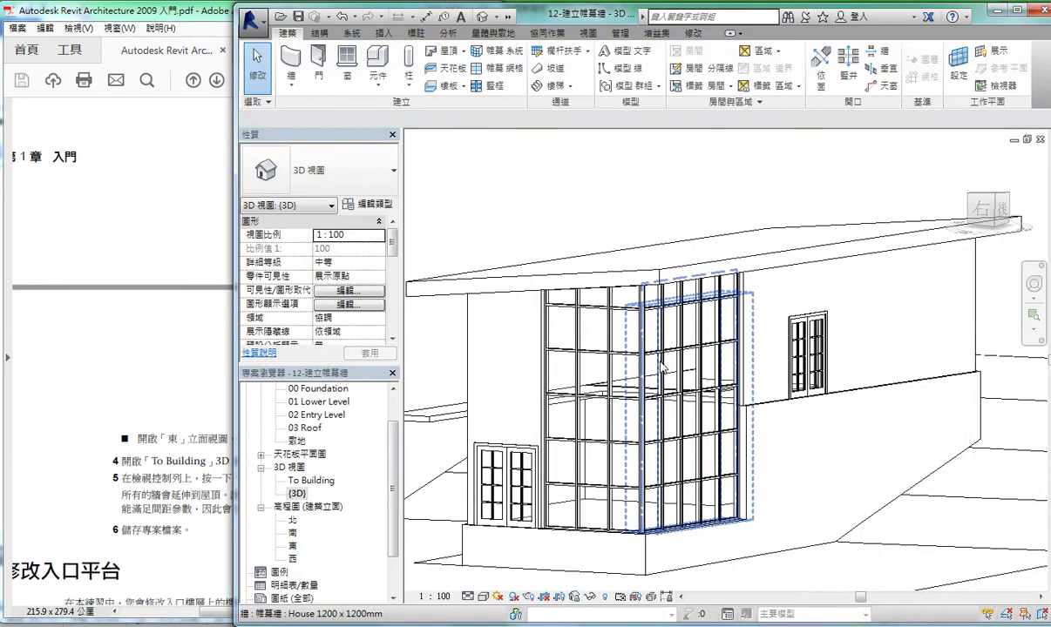
pyautogui.keyDown('shift'); pyautogui.moveTo(719, 258); pyautogui.dragTo(614, 230, button='middle'); pyautogui.keyUp('shift')
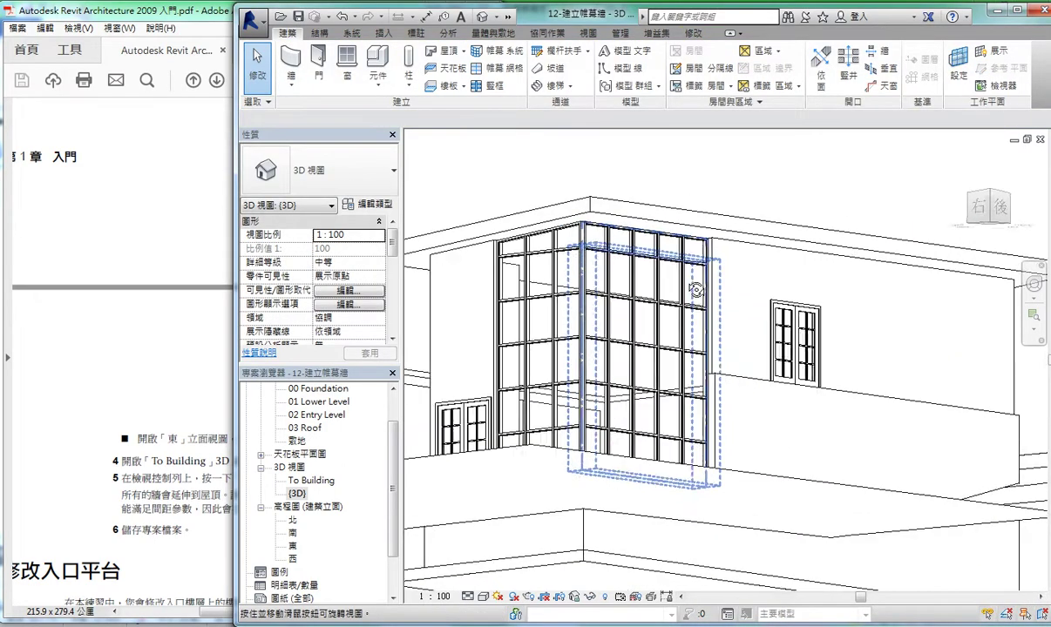
pyautogui.moveTo(582, 298)
pyautogui.keyDown('shift'); pyautogui.mouseDown(button='middle')
pyautogui.moveTo(638, 331)
pyautogui.moveTo(559, 382)
pyautogui.moveTo(654, 388)
pyautogui.moveTo(634, 293)
pyautogui.moveTo(535, 347)
pyautogui.moveTo(663, 383)
pyautogui.moveTo(634, 349)
pyautogui.moveTo(615, 373)
pyautogui.moveTo(671, 301)
pyautogui.moveTo(645, 296)
pyautogui.moveTo(679, 298)
pyautogui.moveTo(646, 342)
pyautogui.moveTo(538, 347)
pyautogui.moveTo(684, 353)
pyautogui.moveTo(658, 279)
pyautogui.mouseUp(button='middle'); pyautogui.keyUp('shift')
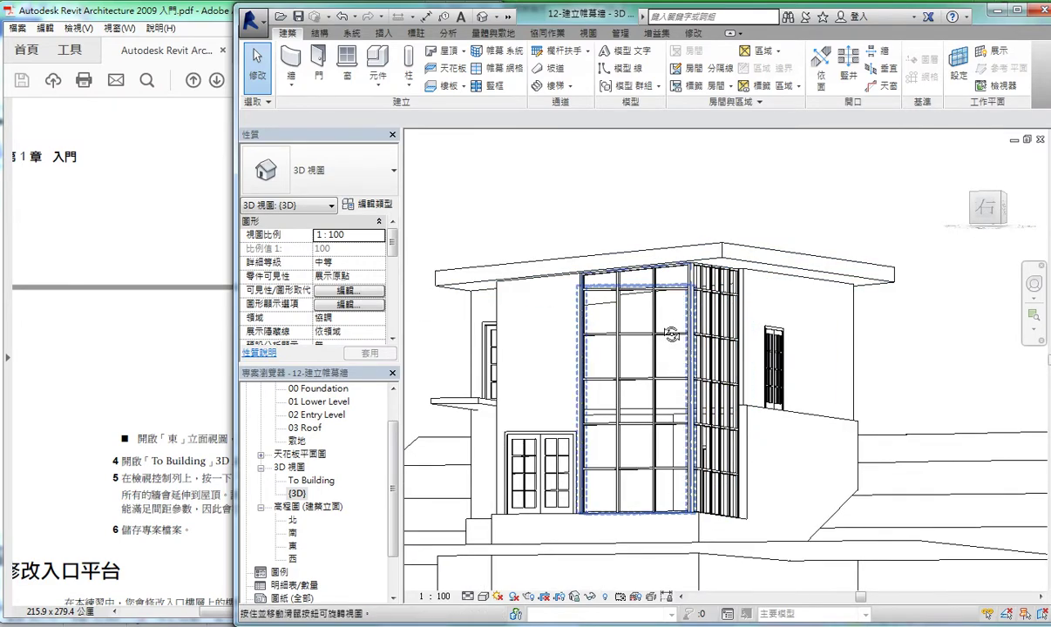
pyautogui.keyDown('shift'); pyautogui.moveTo(572, 288); pyautogui.dragTo(523, 331, button='middle'); pyautogui.keyUp('shift')
pyautogui.click(187, 503)
pyautogui.scroll(-3, 187, 503)
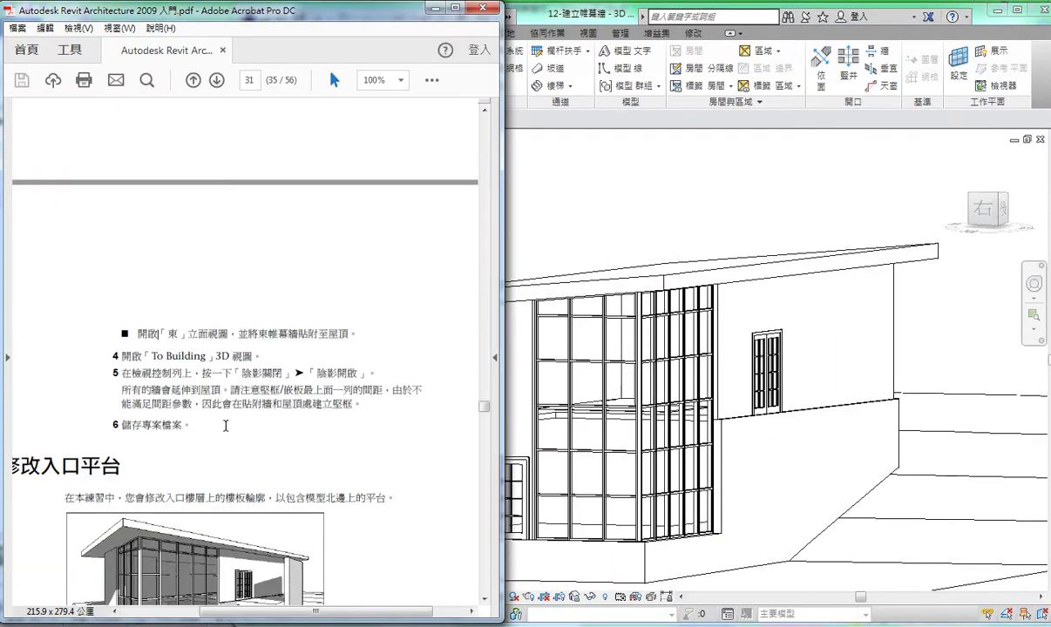
pyautogui.moveTo(688, 185)
pyautogui.keyDown('shift'); pyautogui.mouseDown(button='middle')
pyautogui.moveTo(706, 391)
pyautogui.moveTo(669, 259)
pyautogui.mouseUp(button='middle'); pyautogui.keyUp('shift')
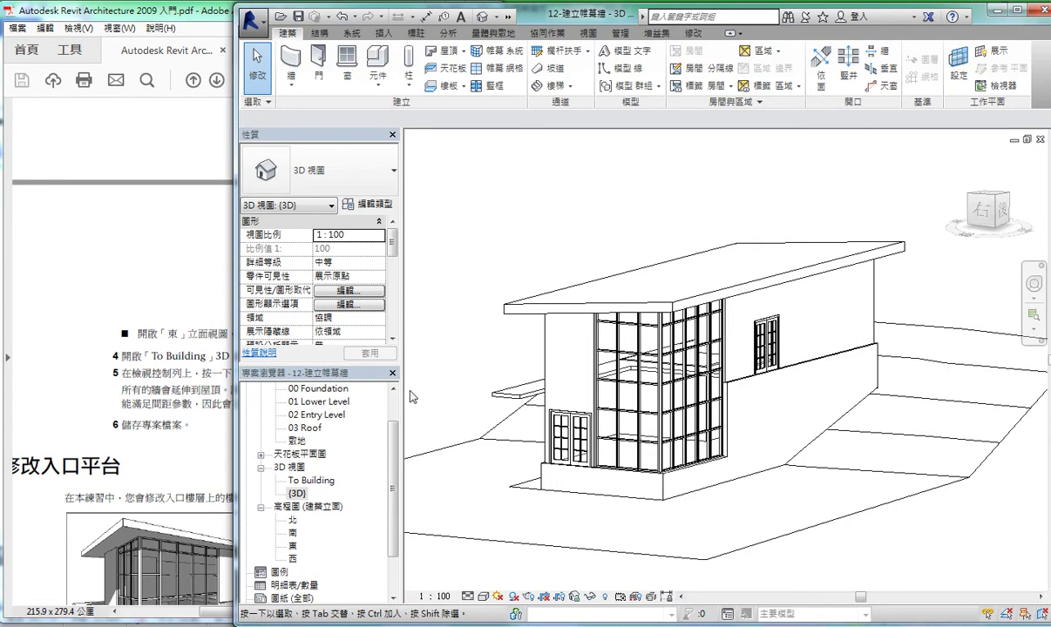
pyautogui.scroll(1, 391, 413)
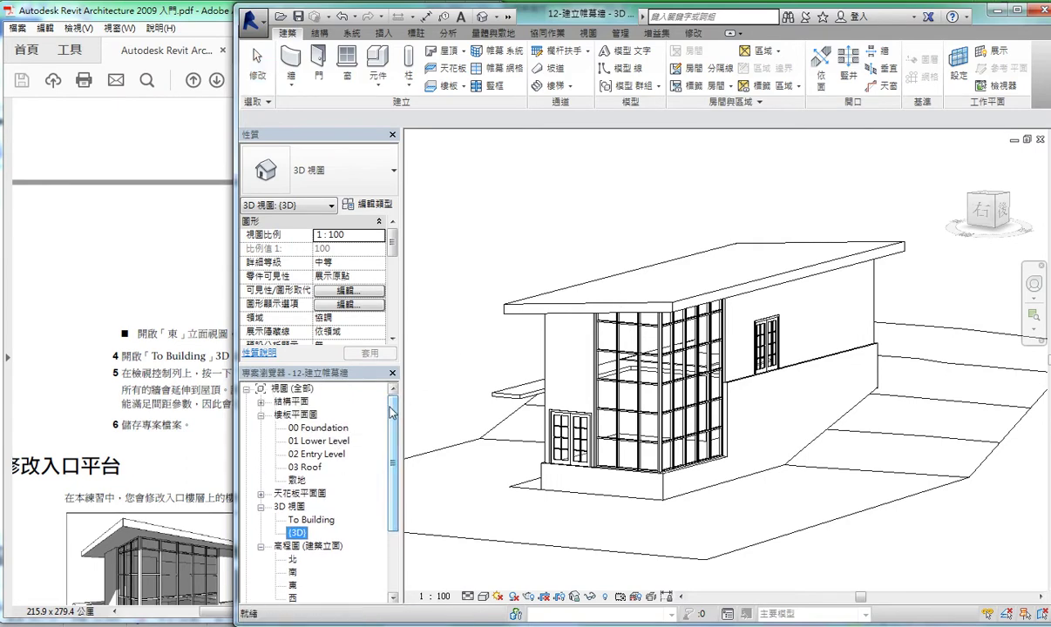
pyautogui.scroll(-1, 391, 413)
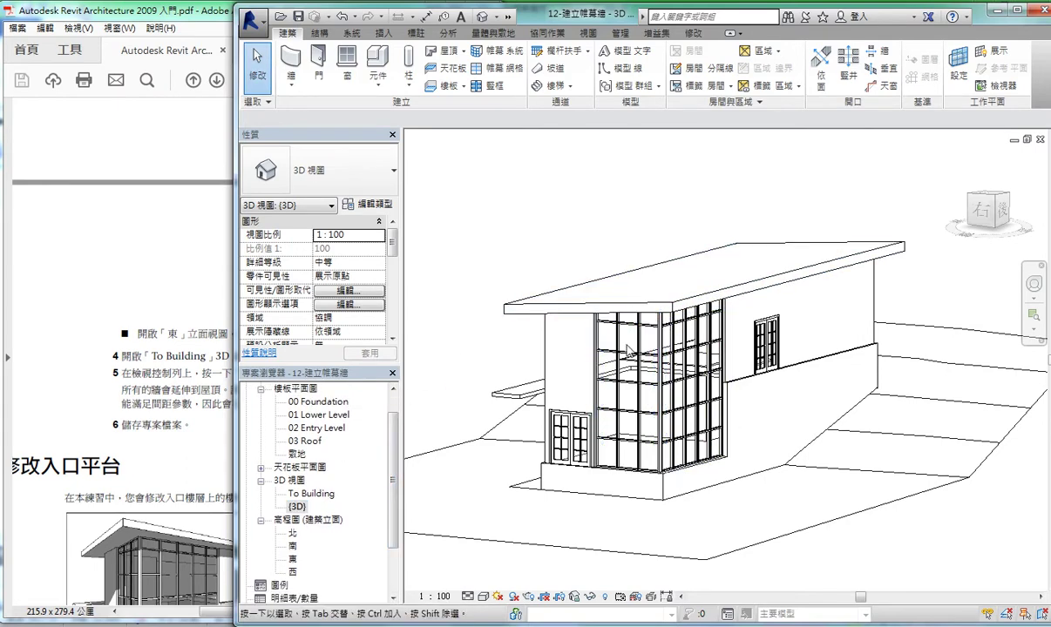
pyautogui.moveTo(629, 351)
pyautogui.mouseDown(button='middle')
pyautogui.moveTo(585, 378)
pyautogui.moveTo(428, 252)
pyautogui.mouseUp(button='middle')
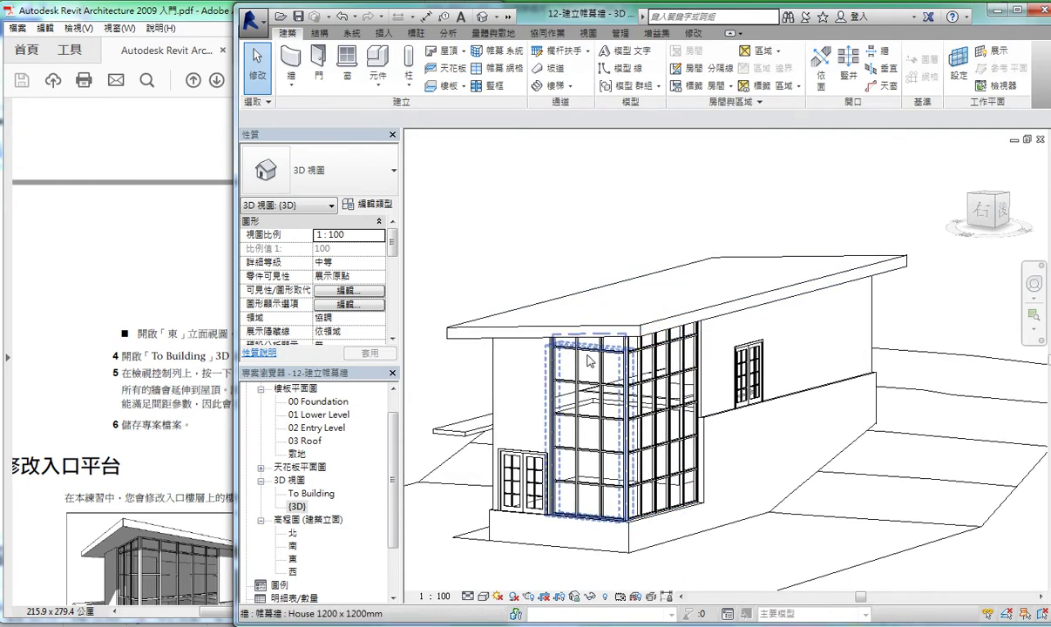
# - Open the Application menu, then review the guide's saving instructions
pyautogui.click(251, 19)
pyautogui.moveTo(291, 198)
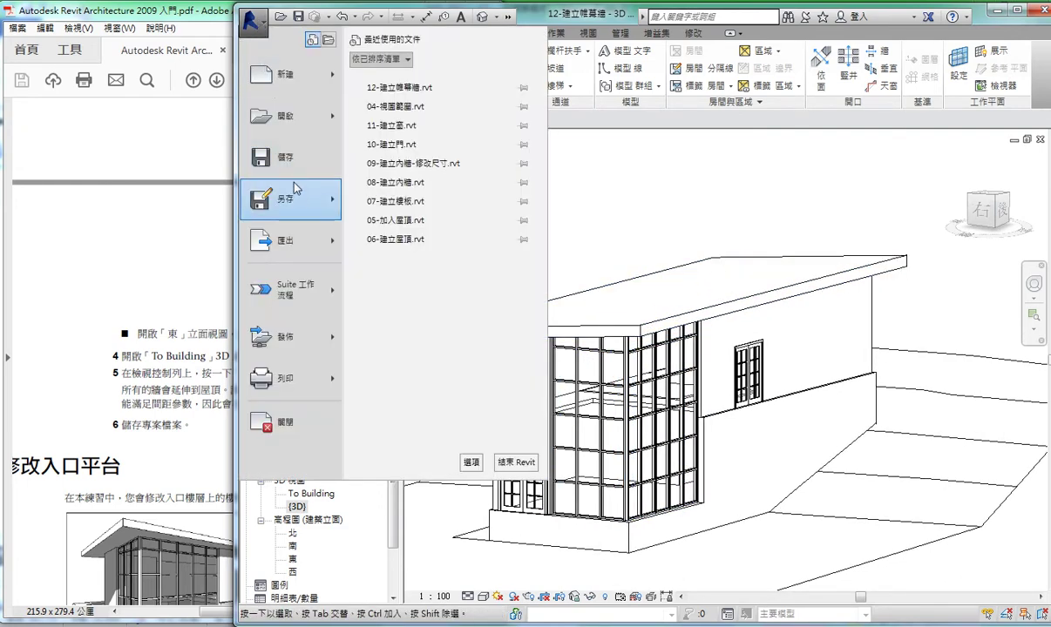
pyautogui.click(164, 367)
pyautogui.scroll(3, 164, 368)
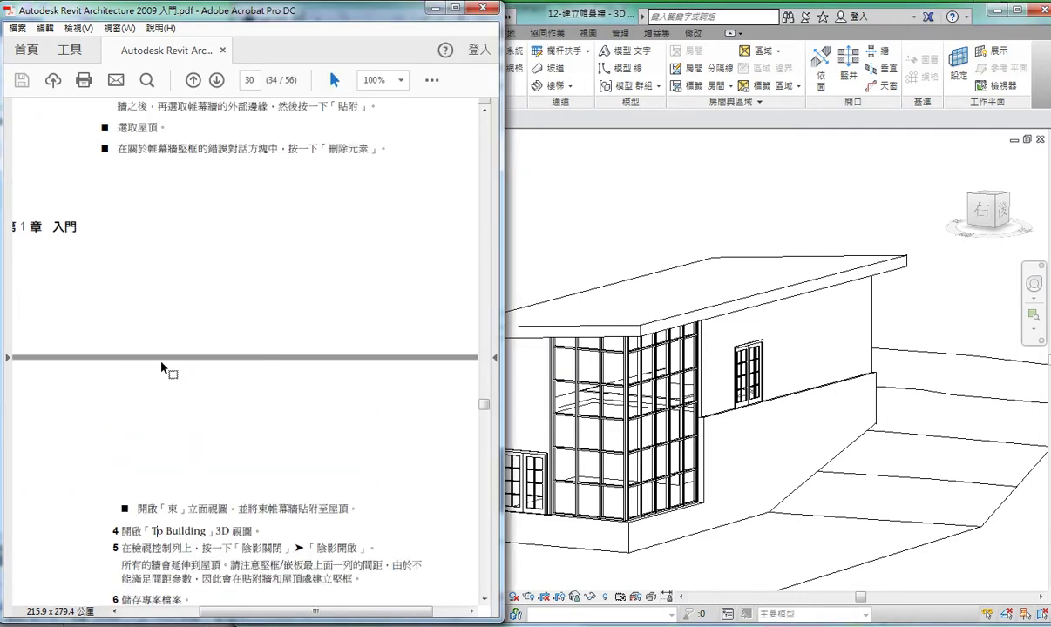
pyautogui.scroll(5, 164, 368)
pyautogui.scroll(3, 163, 368)
pyautogui.scroll(3, 164, 368)
pyautogui.scroll(-7, 164, 368)
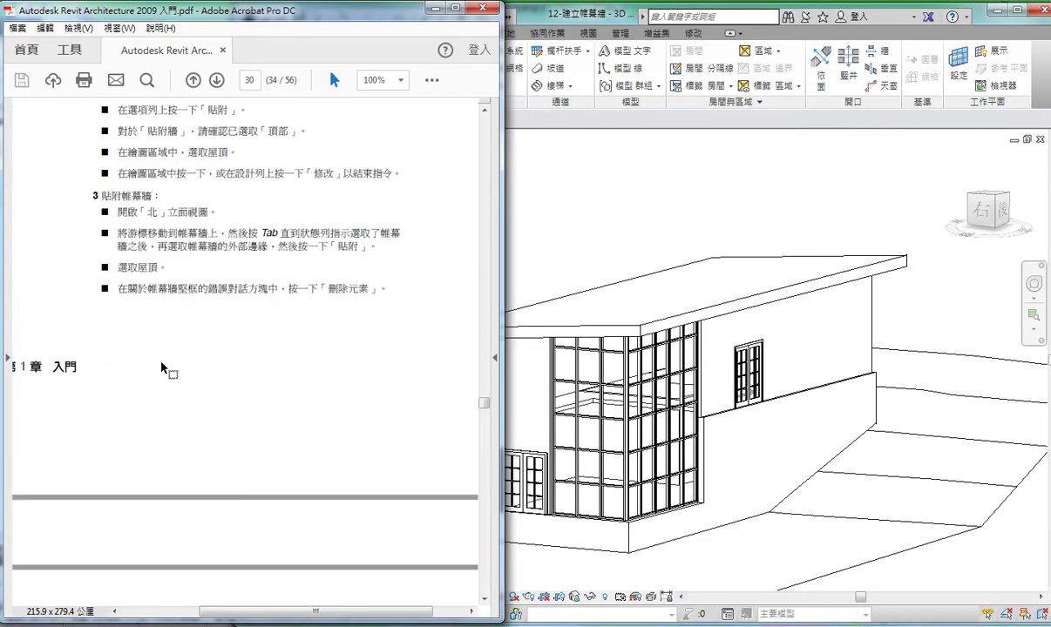
pyautogui.scroll(-1, 161, 353)
# - Choose Save As > Project to open the Save As dialog in JC20170820
pyautogui.click(651, 12)
pyautogui.click(251, 19)
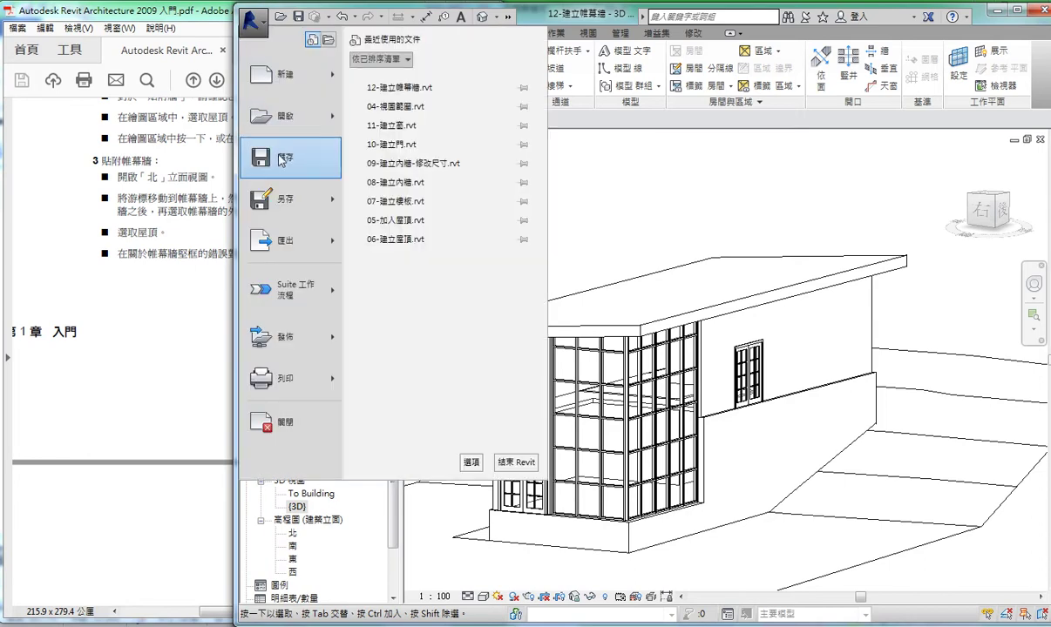
pyautogui.moveTo(291, 200)
pyautogui.click(375, 83)
pyautogui.write('13-')
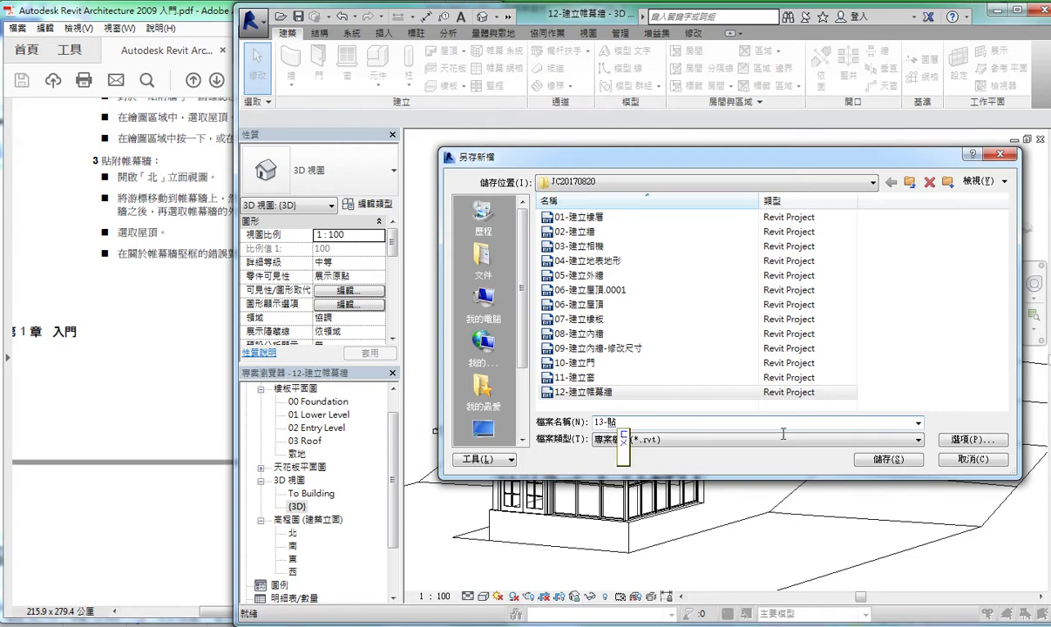
# - Save the project as 13-貼附至屋頂.rvt in the JC20170820 folder
pyautogui.write('貼附靈')
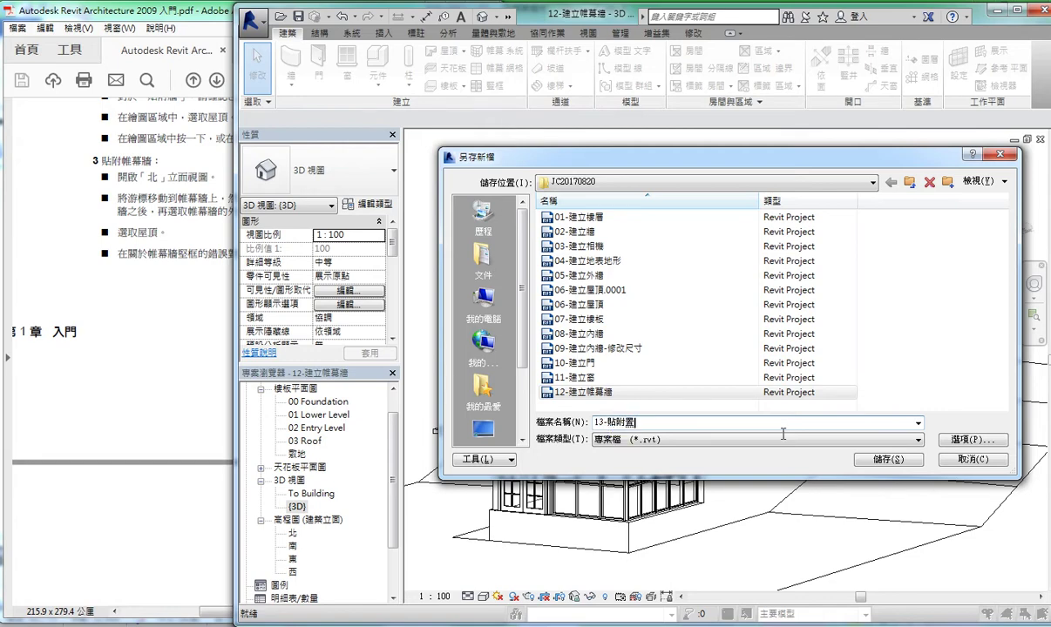
pyautogui.press('Down')
pyautogui.press('BackSpace')
pyautogui.write('13-')
pyautogui.press('Down')
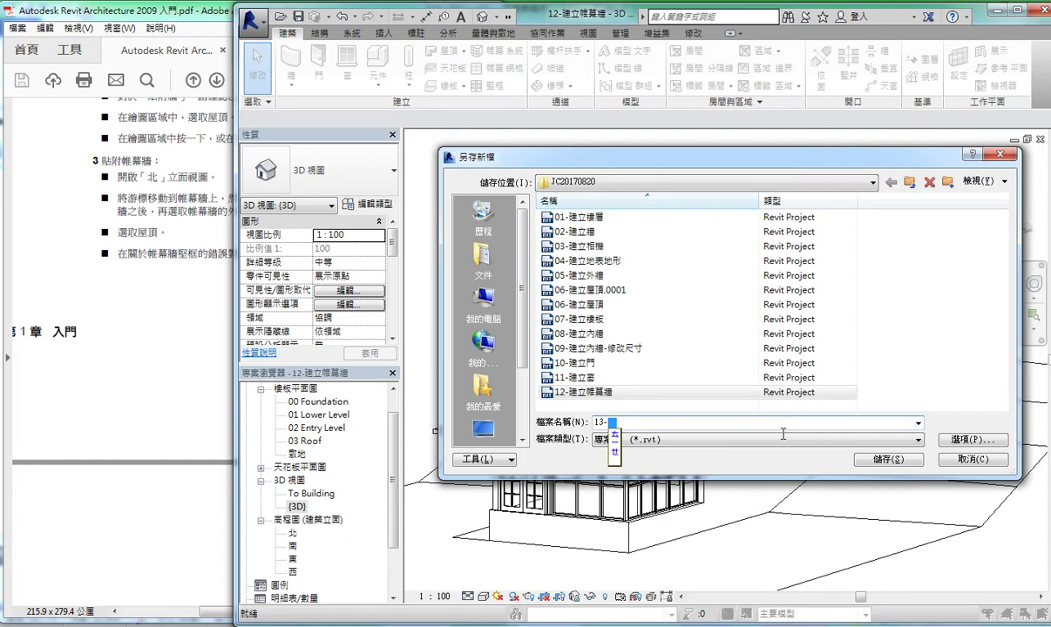
pyautogui.write('貼附')
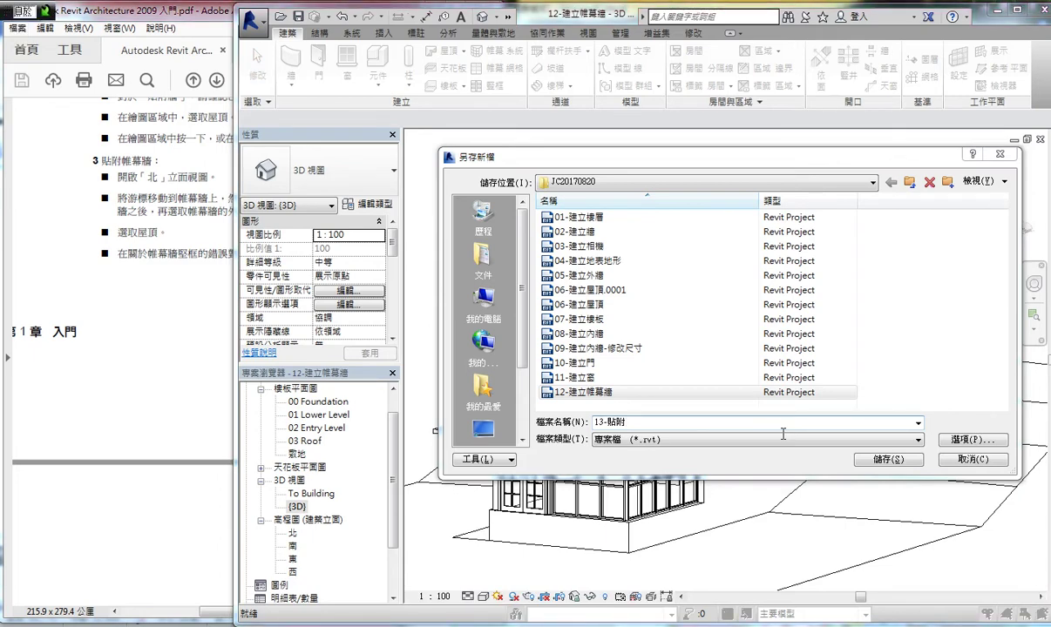
pyautogui.write('自於')
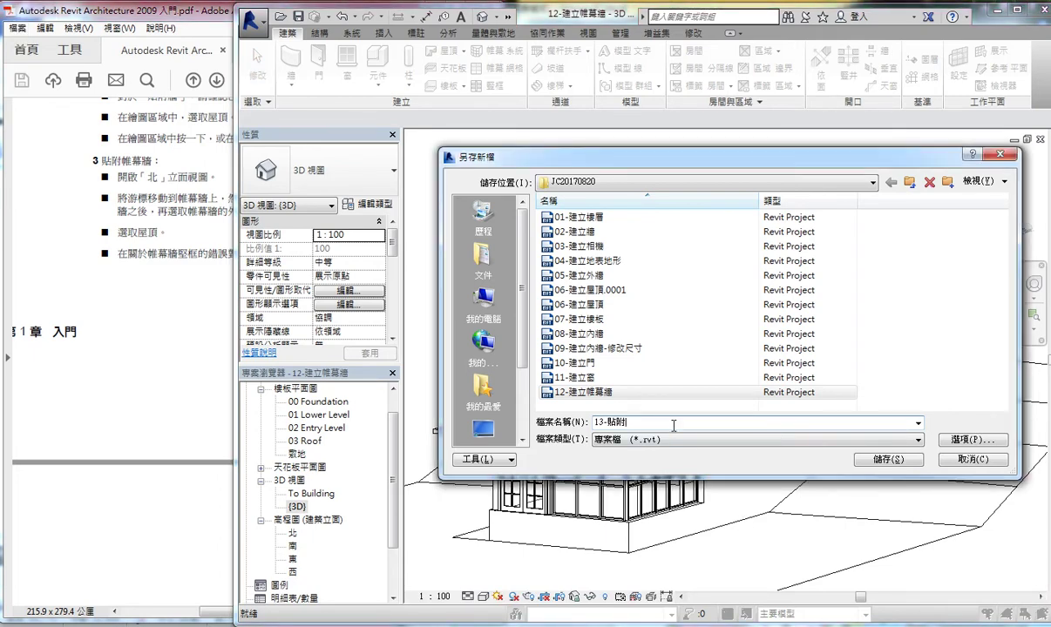
pyautogui.write('簾頂')
pyautogui.write('至屋頂')
pyautogui.click(882, 460)
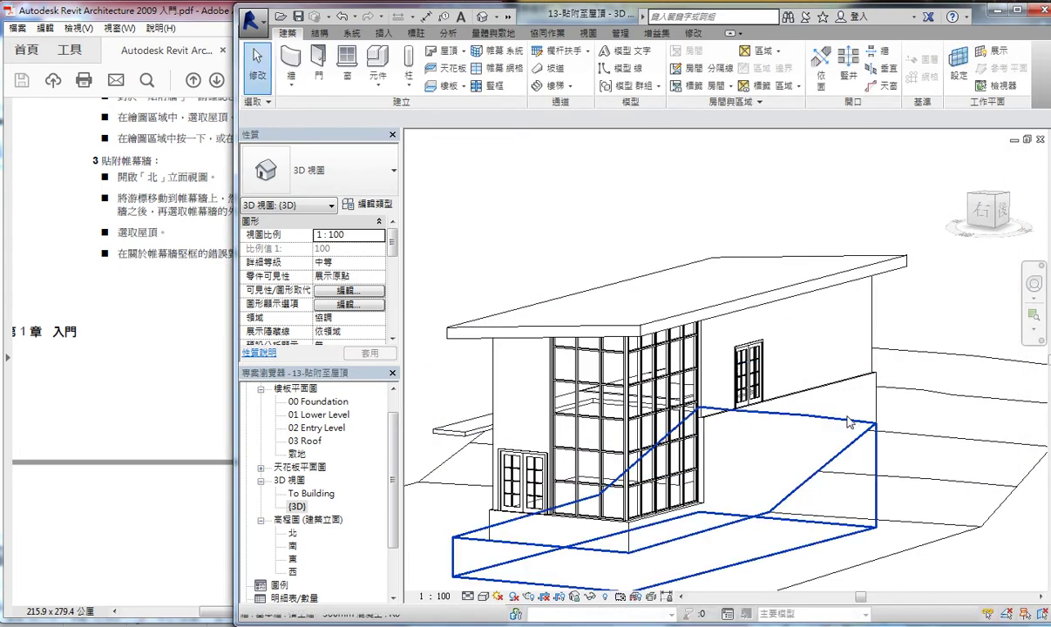